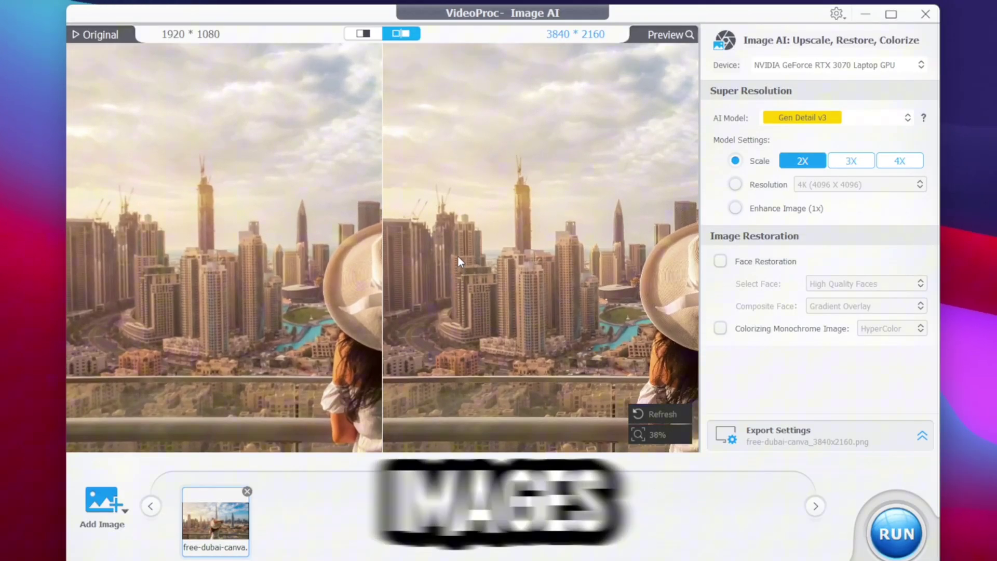
pyautogui.scroll(4, 467, 249)
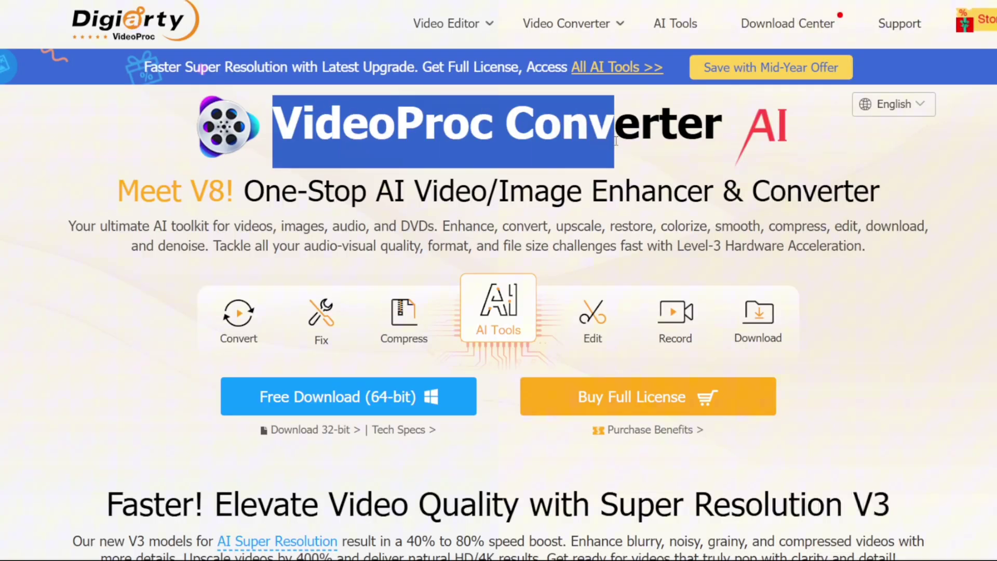
# Scroll down through the VideoProc Converter AI product page to review its features.
pyautogui.click(709, 165)
pyautogui.scroll(-4, 412, 181)
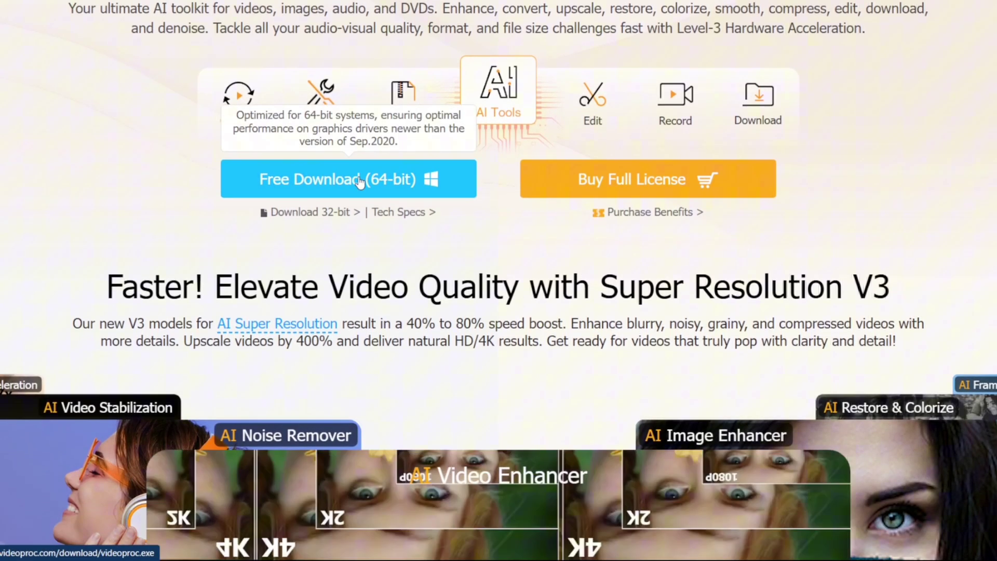
pyautogui.scroll(-6, 343, 166)
pyautogui.scroll(-3, 357, 185)
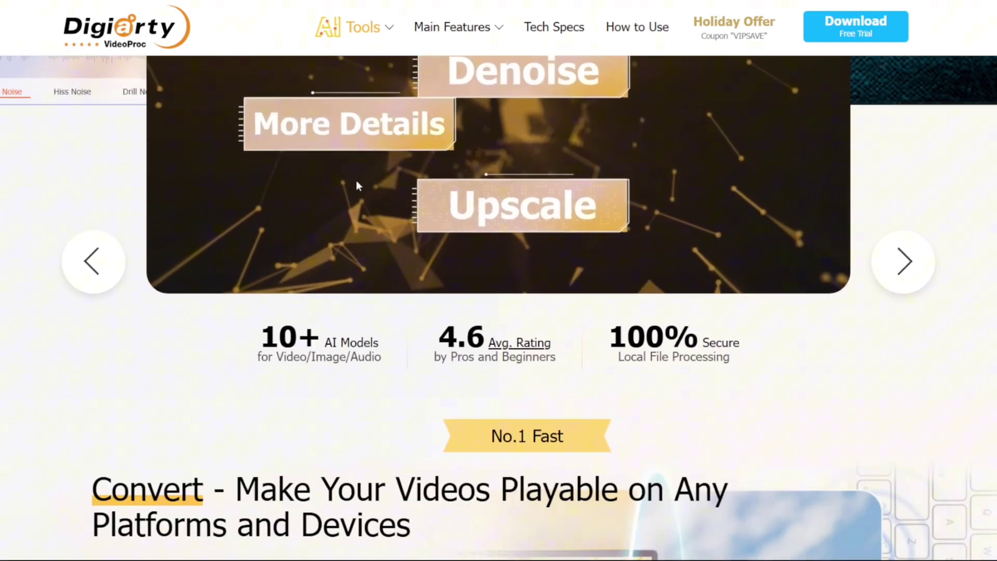
pyautogui.scroll(4, 364, 187)
pyautogui.scroll(-2, 367, 187)
pyautogui.scroll(-10, 367, 190)
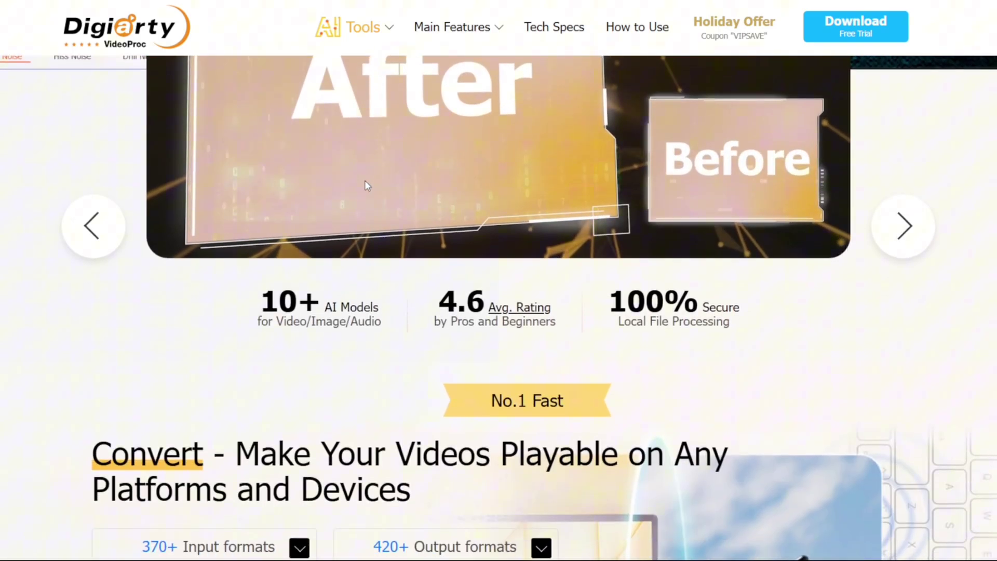
pyautogui.scroll(-10, 365, 189)
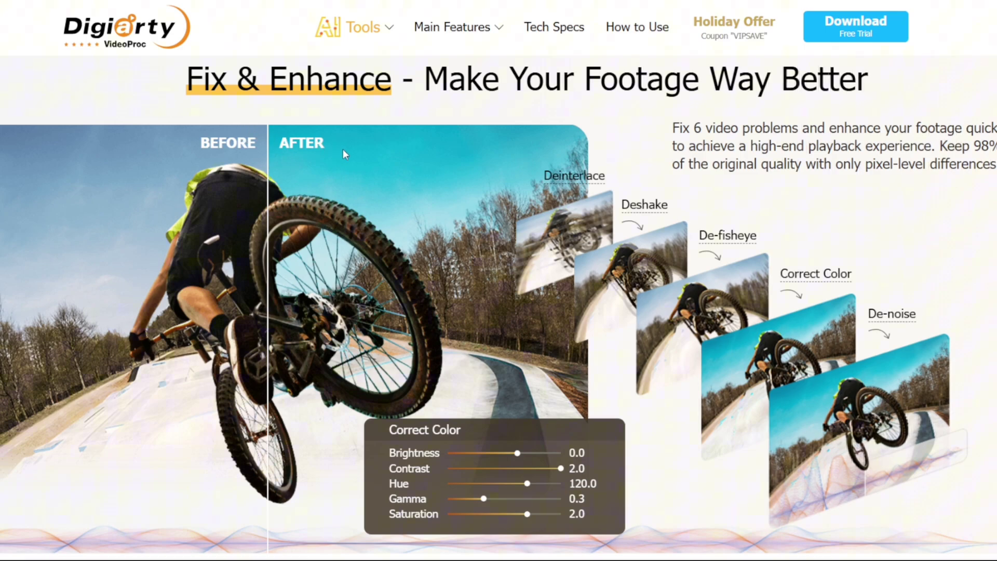
pyautogui.scroll(-10, 353, 158)
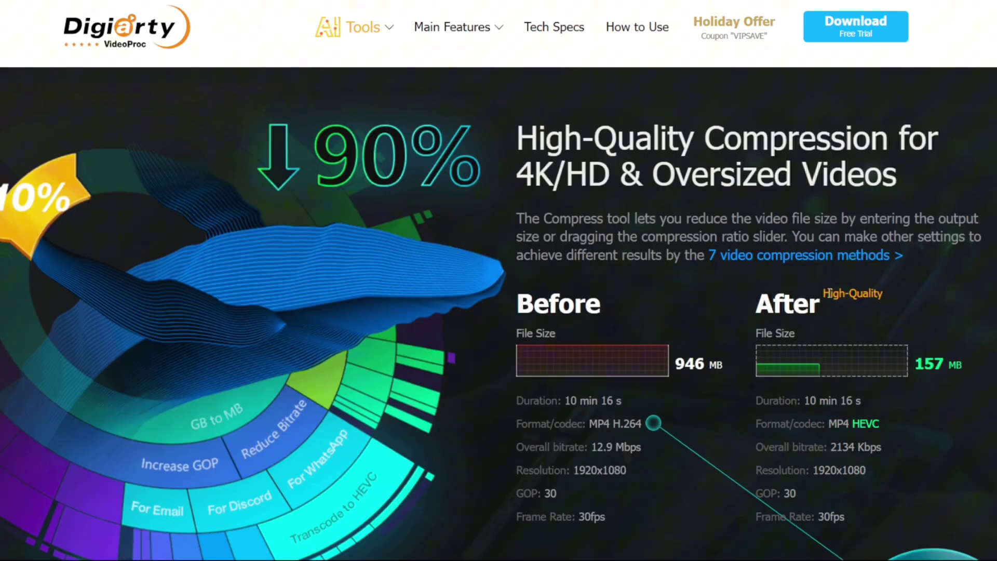
pyautogui.scroll(-15, 904, 311)
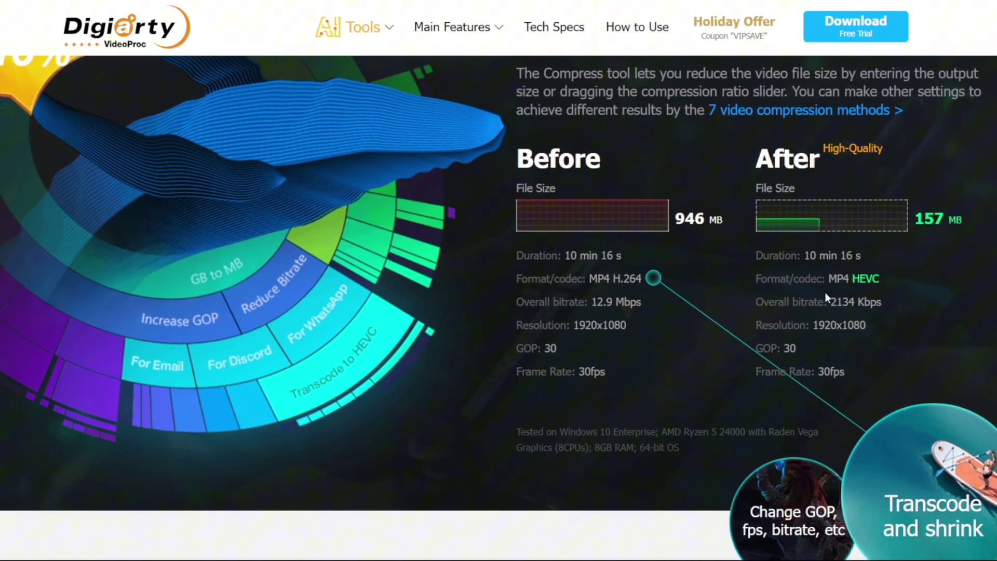
pyautogui.scroll(-3, 848, 316)
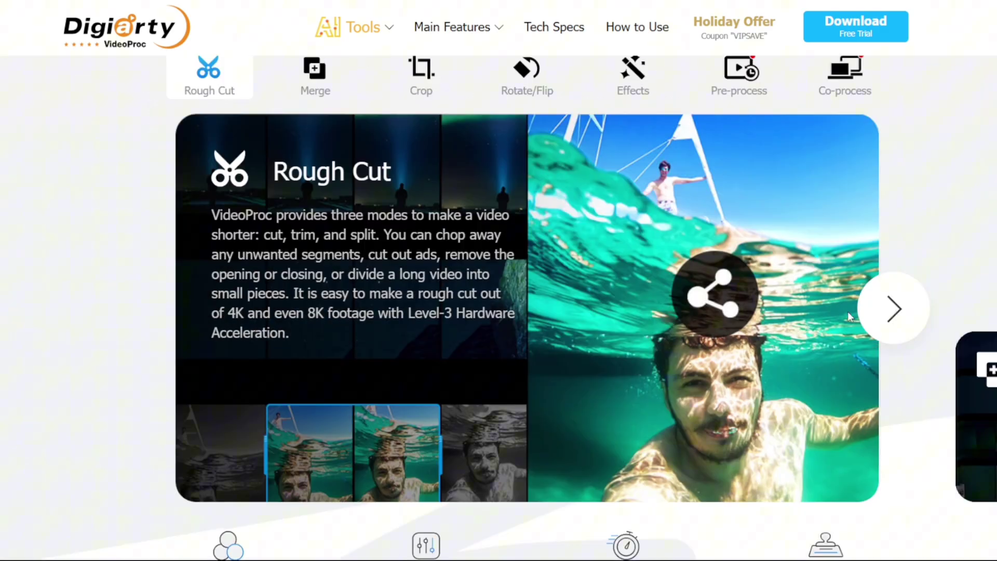
# View the Merge quick-edit tool, then scroll back up toward the top of the page.
pyautogui.click(892, 309)
pyautogui.scroll(10, 563, 271)
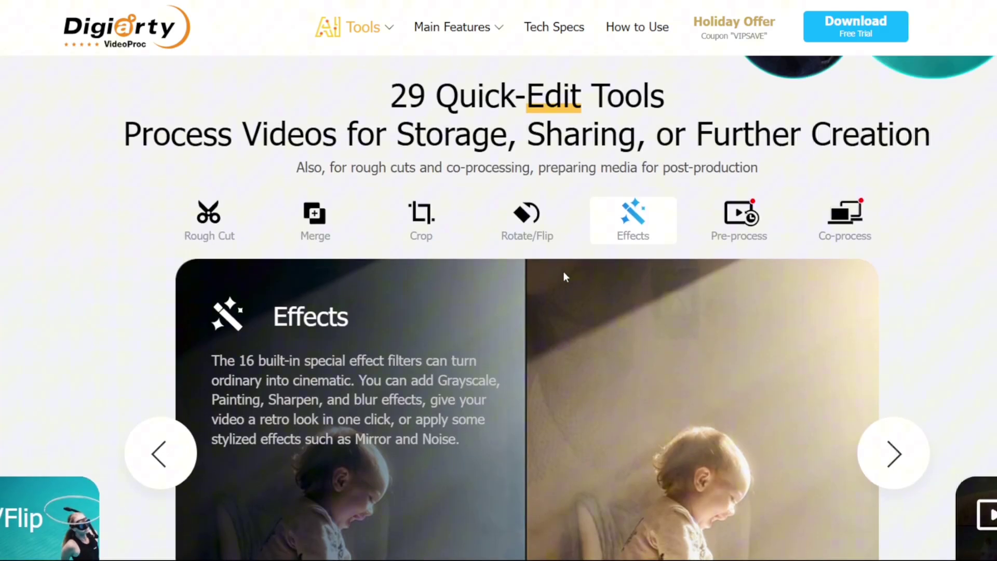
pyautogui.scroll(20, 563, 271)
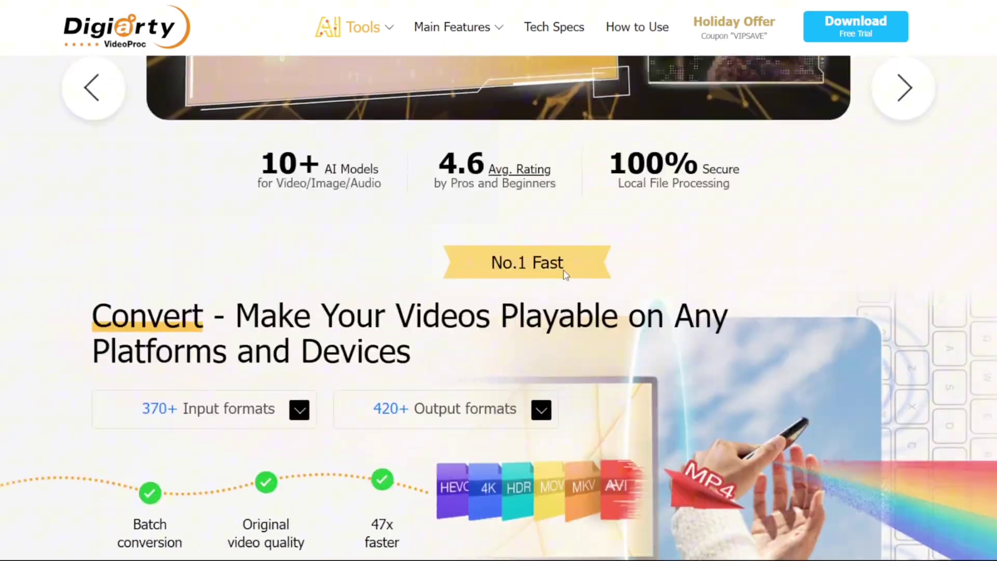
pyautogui.scroll(9, 562, 267)
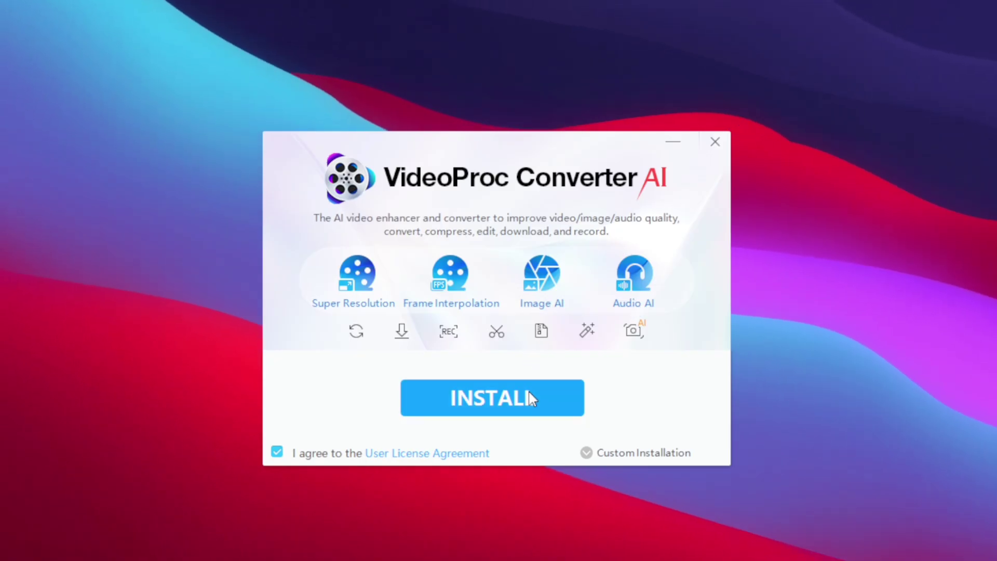
# Download and install the free 64-bit VideoProc Converter AI, then launch it.
pyautogui.click(525, 395)
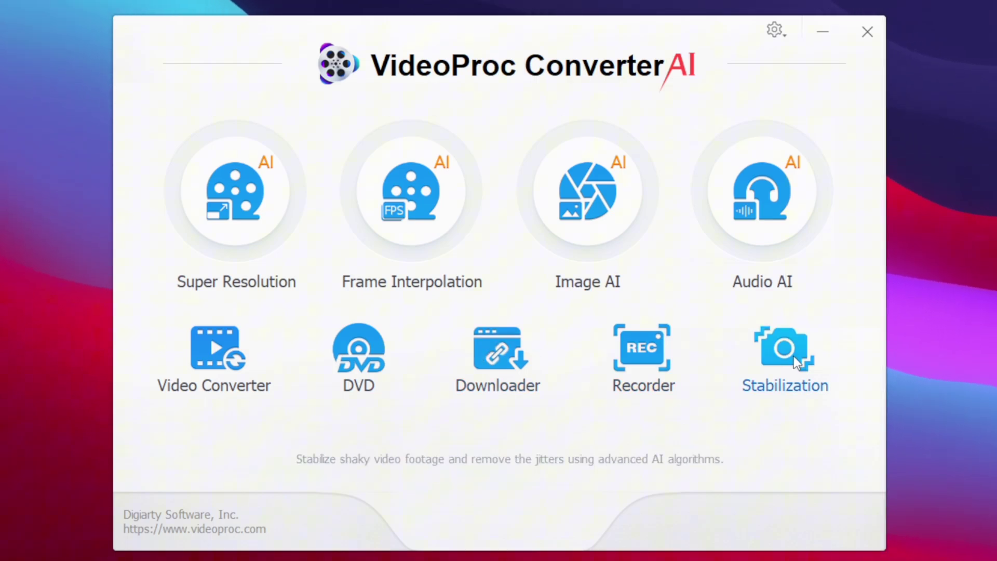
# Open the Recorder and load the 2560×1440 desktop screen into its preview for cropping.
pyautogui.click(660, 350)
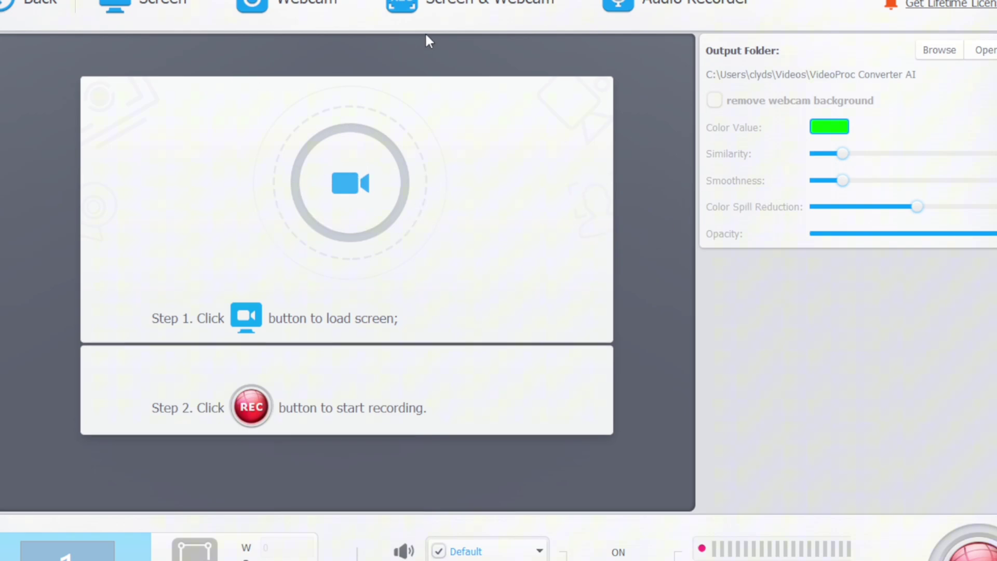
pyautogui.click(354, 181)
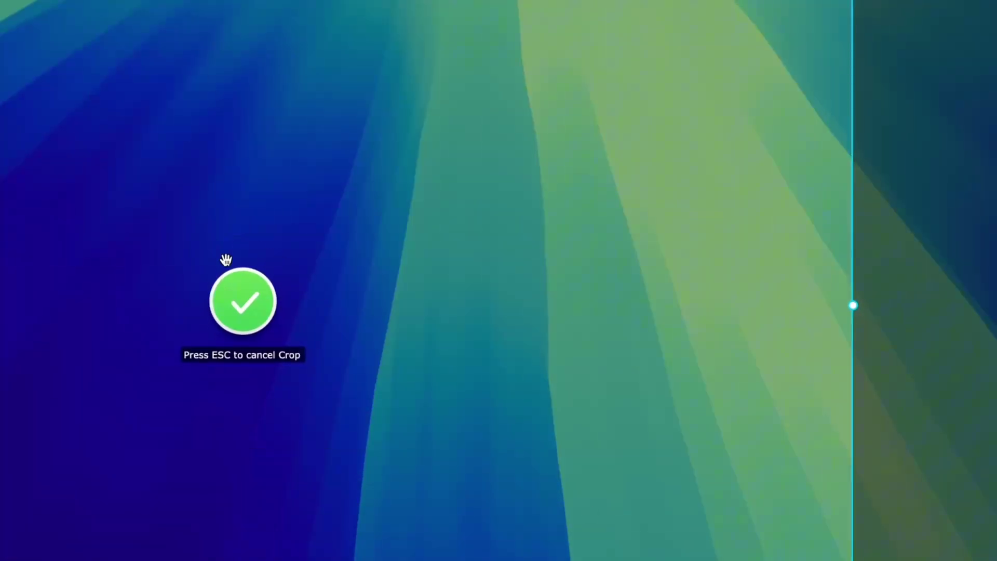
# Confirm the crop area, enable the microphone with its input device, and turn off system sound.
pyautogui.click(235, 275)
pyautogui.click(480, 516)
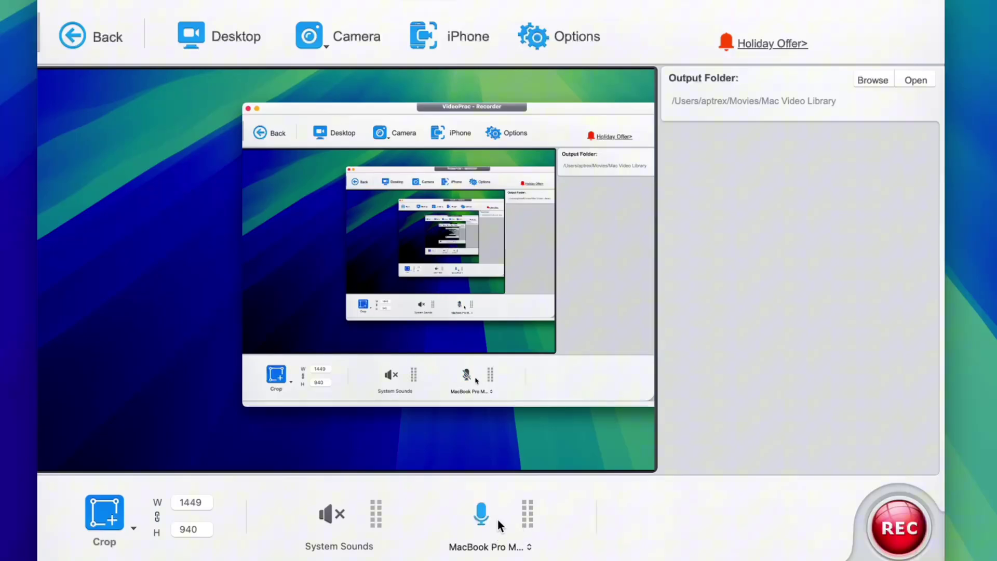
pyautogui.click(498, 547)
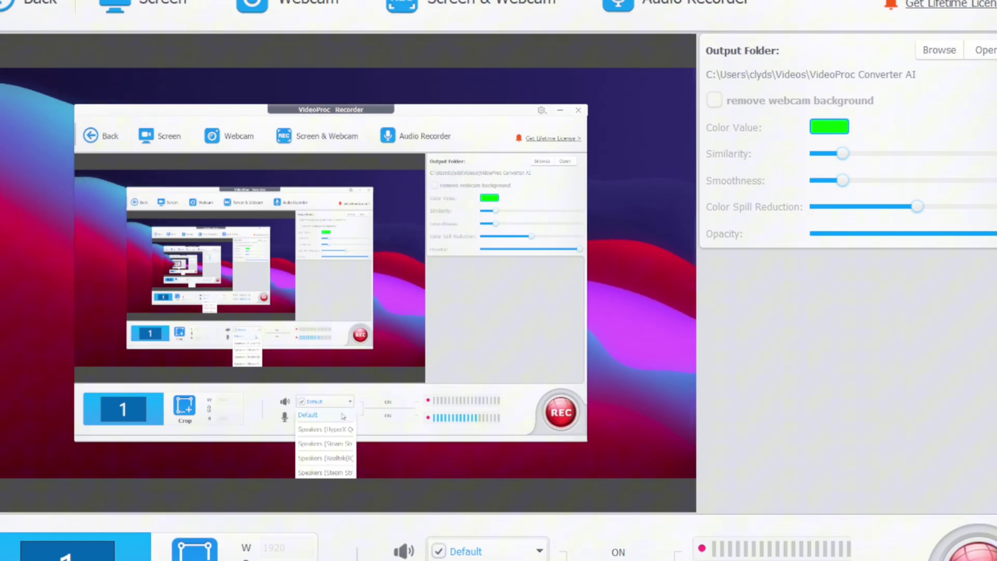
pyautogui.click(342, 419)
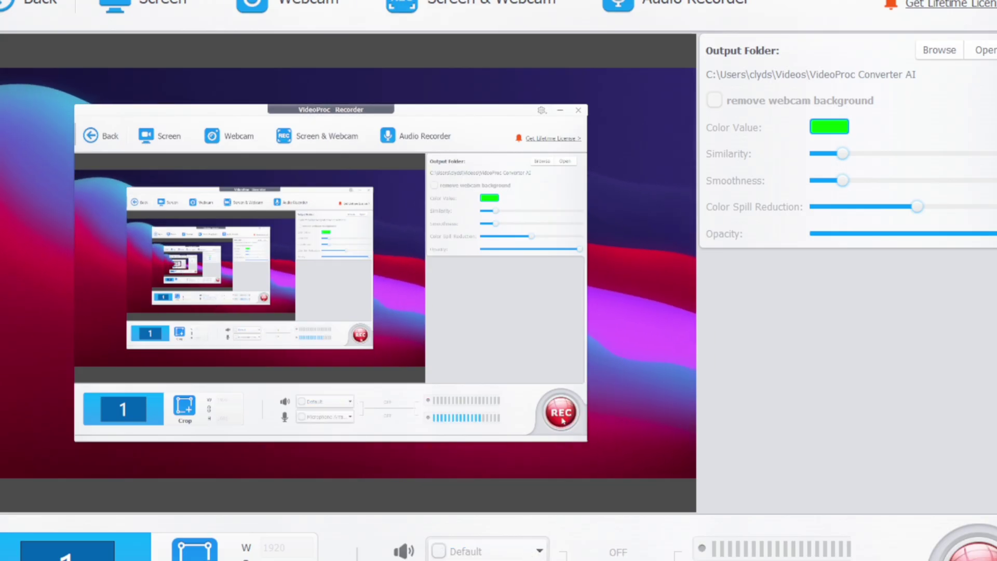
# Record a short screen capture, saved as 2025-07-29_13-07-57.mp4, and select it in its output folder.
pyautogui.click(976, 551)
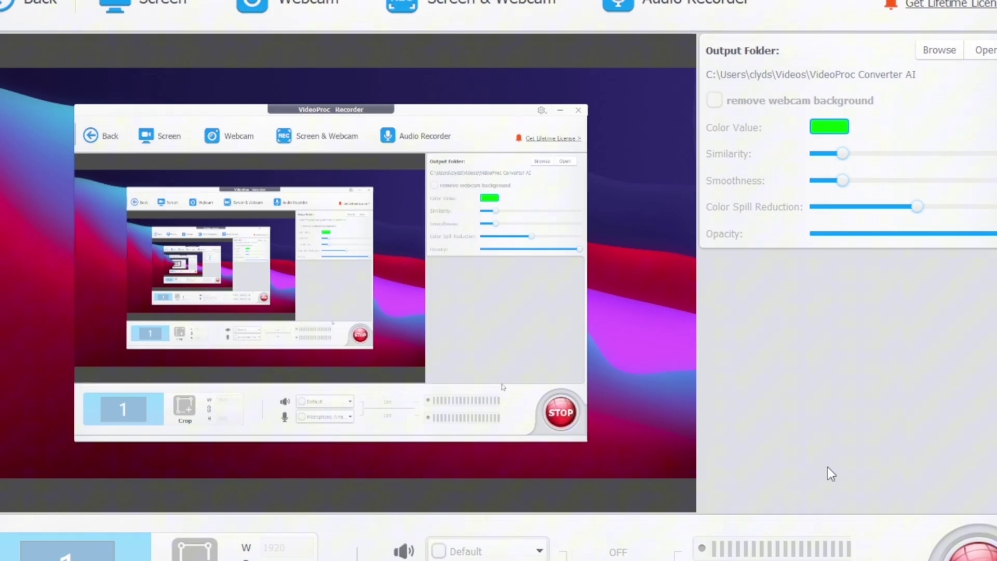
pyautogui.click(975, 549)
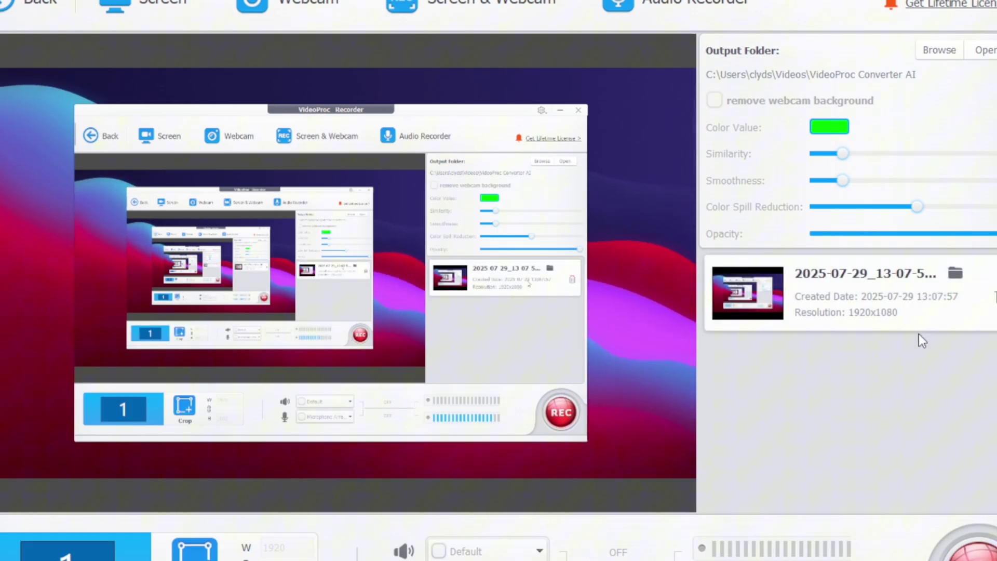
pyautogui.click(956, 272)
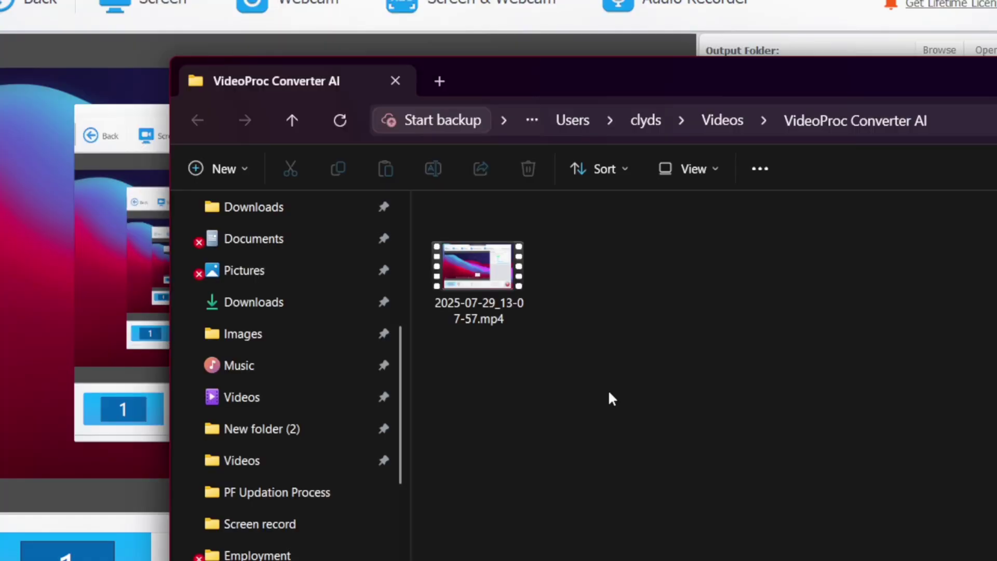
pyautogui.moveTo(608, 386); pyautogui.dragTo(423, 251)
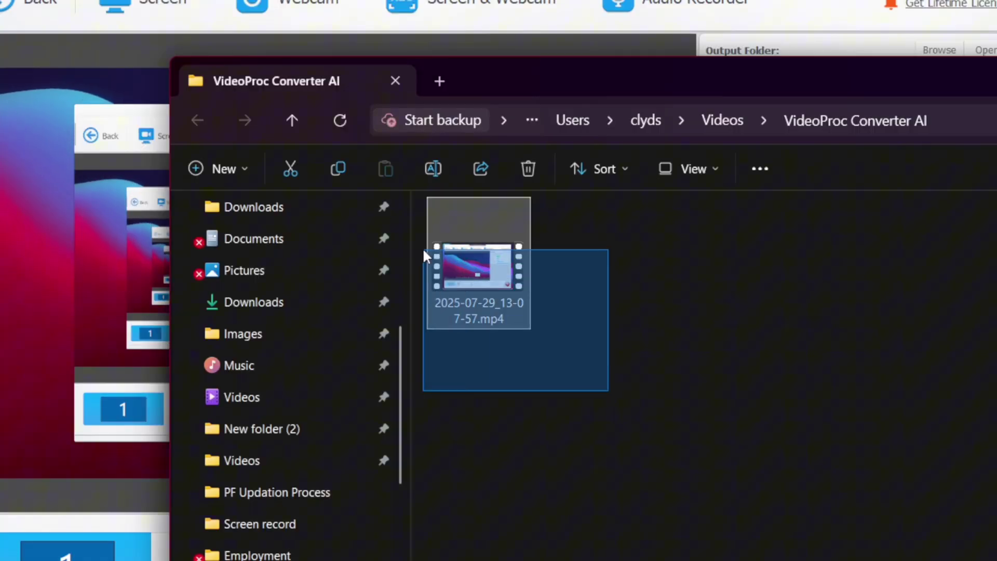
pyautogui.moveTo(593, 357); pyautogui.dragTo(522, 320)
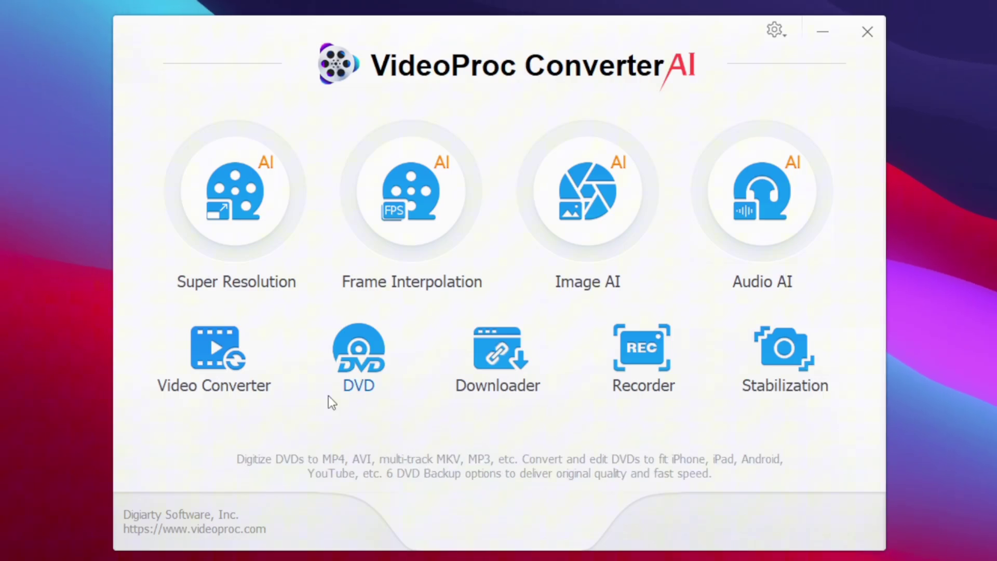
pyautogui.click(219, 363)
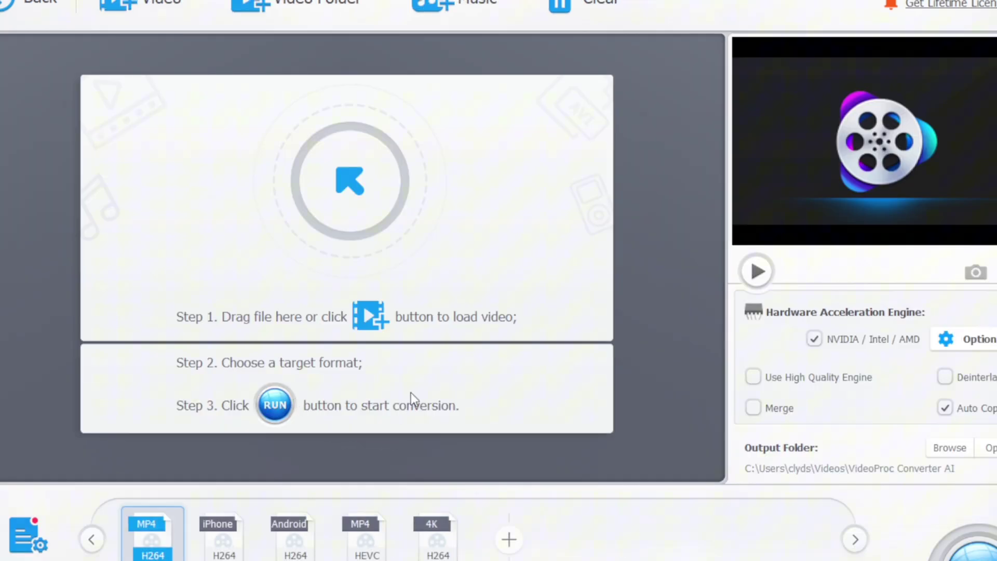
pyautogui.click(368, 268)
pyautogui.scroll(-1, 154, 302)
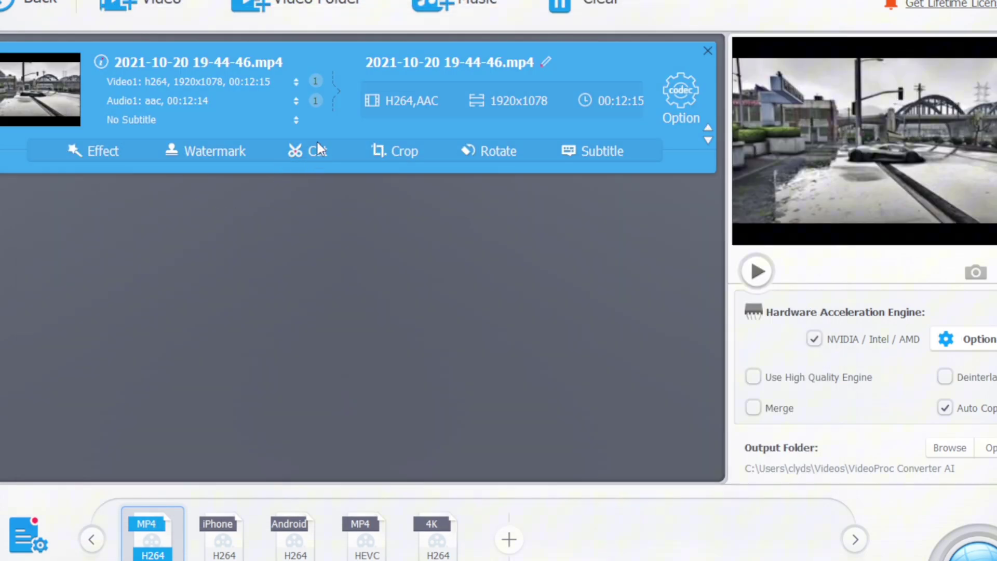
# In the Cut editor, move the clip start to about 00:03:46.
pyautogui.click(318, 145)
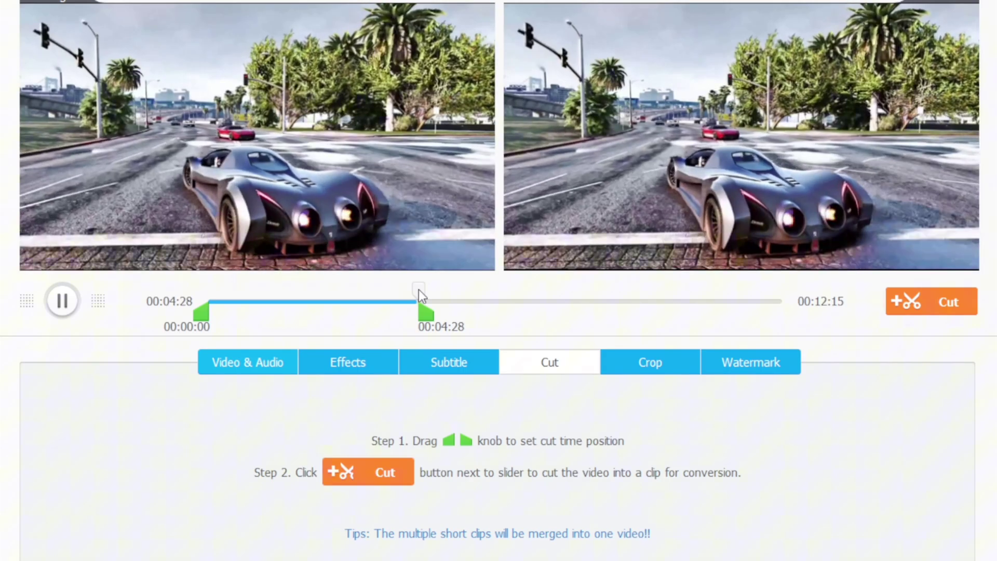
pyautogui.moveTo(202, 316); pyautogui.dragTo(318, 327)
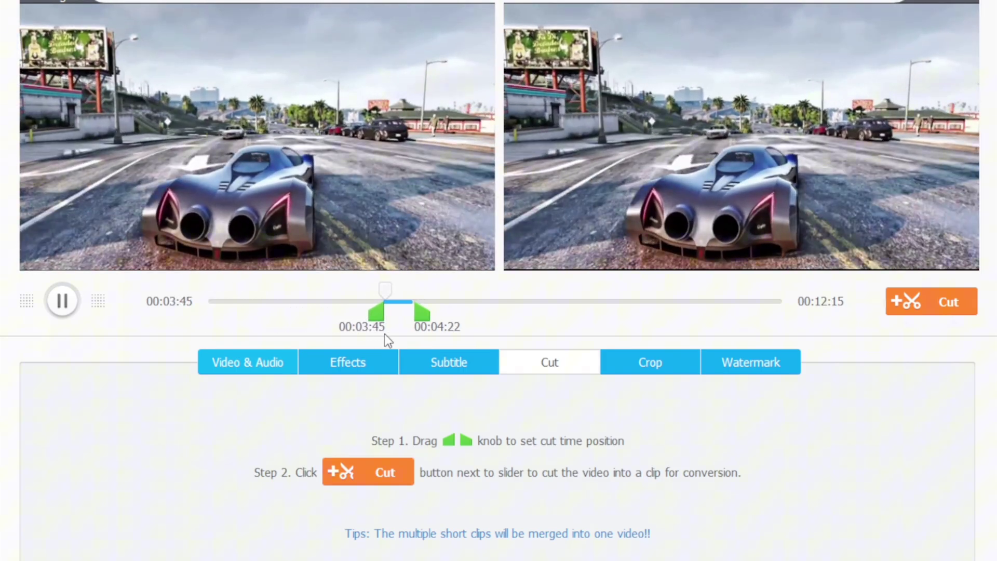
pyautogui.moveTo(386, 335); pyautogui.dragTo(387, 335)
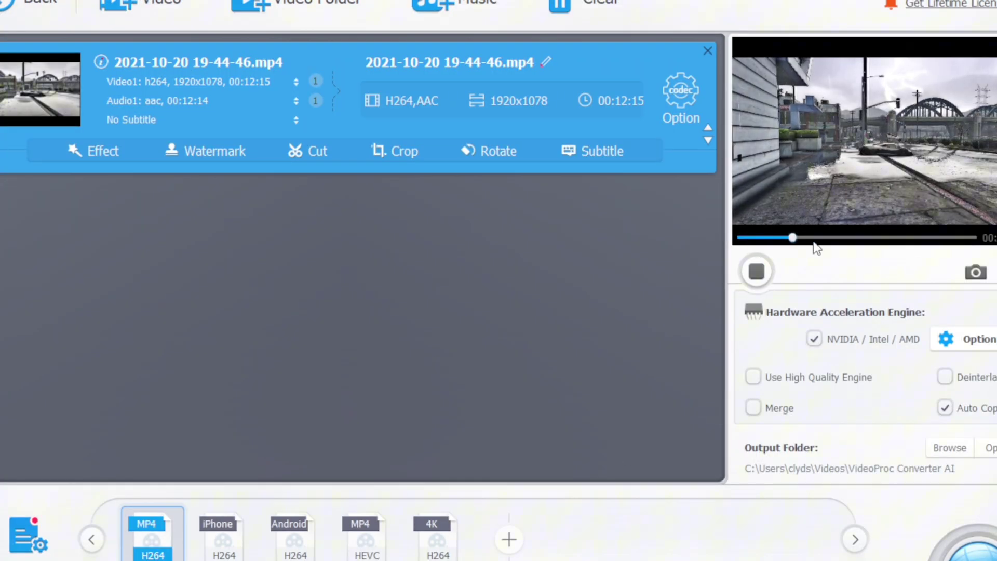
# Apply the Toolbox Compress tool to the gameplay video and run the conversion.
pyautogui.click(831, 238)
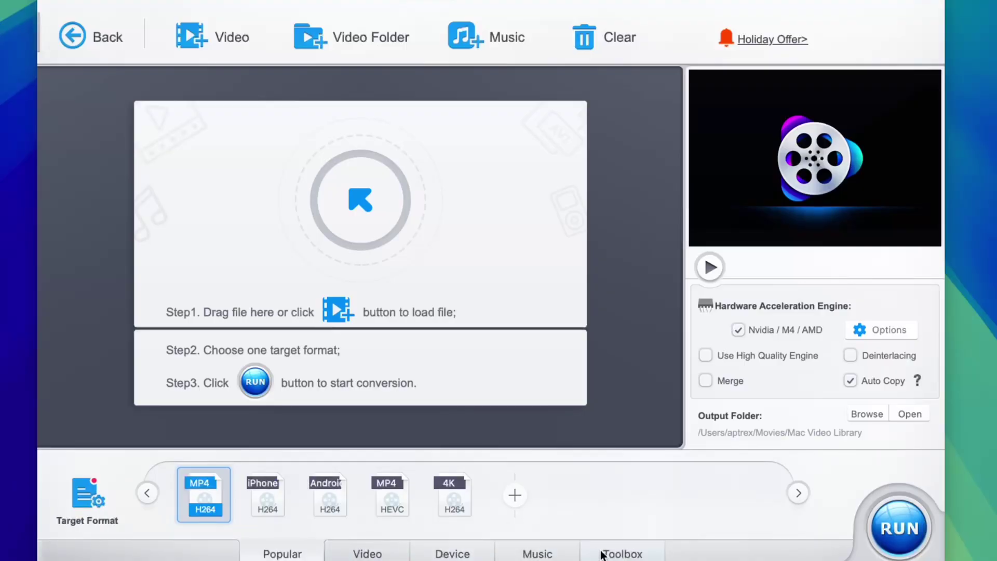
pyautogui.click(602, 554)
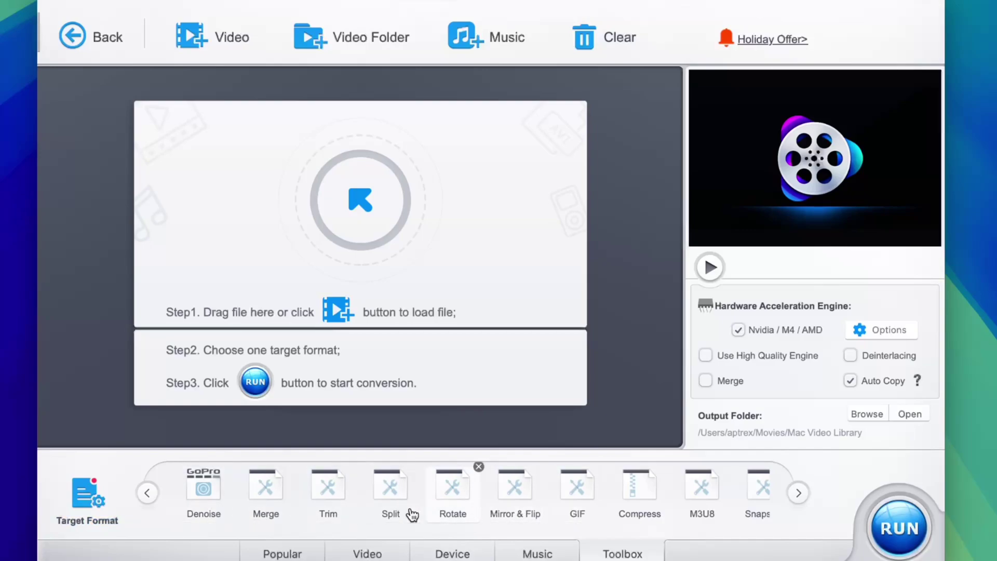
pyautogui.click(798, 493)
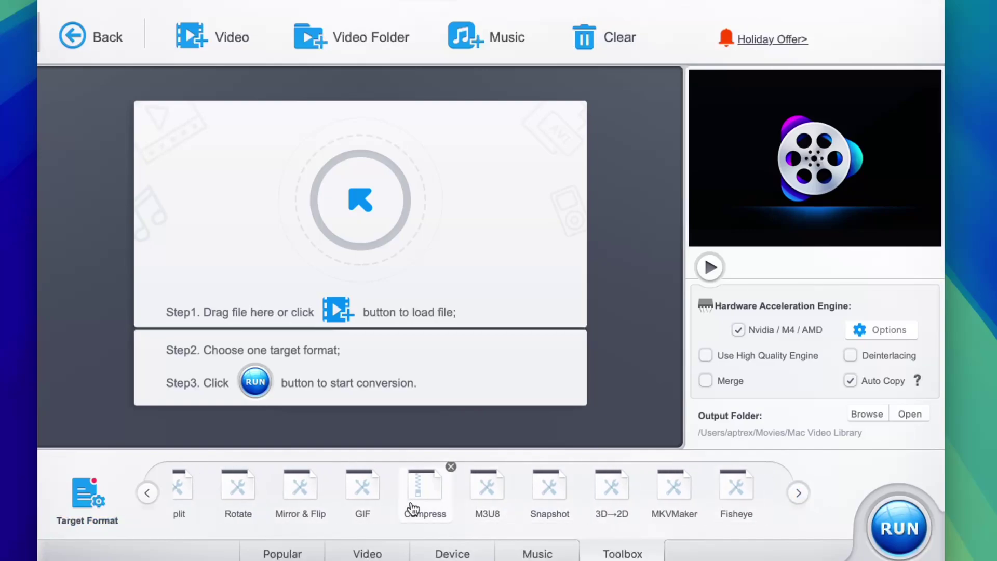
pyautogui.click(414, 495)
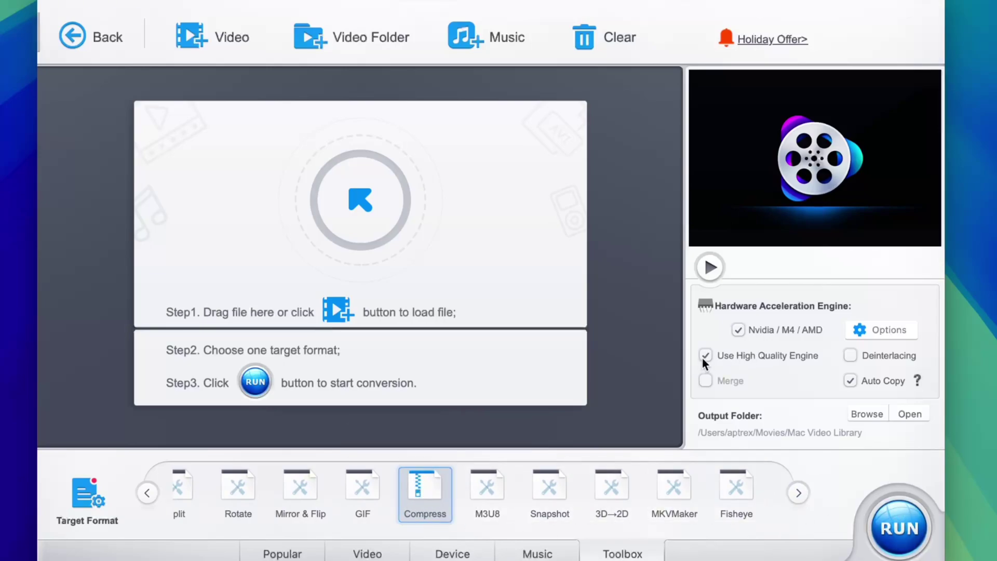
pyautogui.click(890, 522)
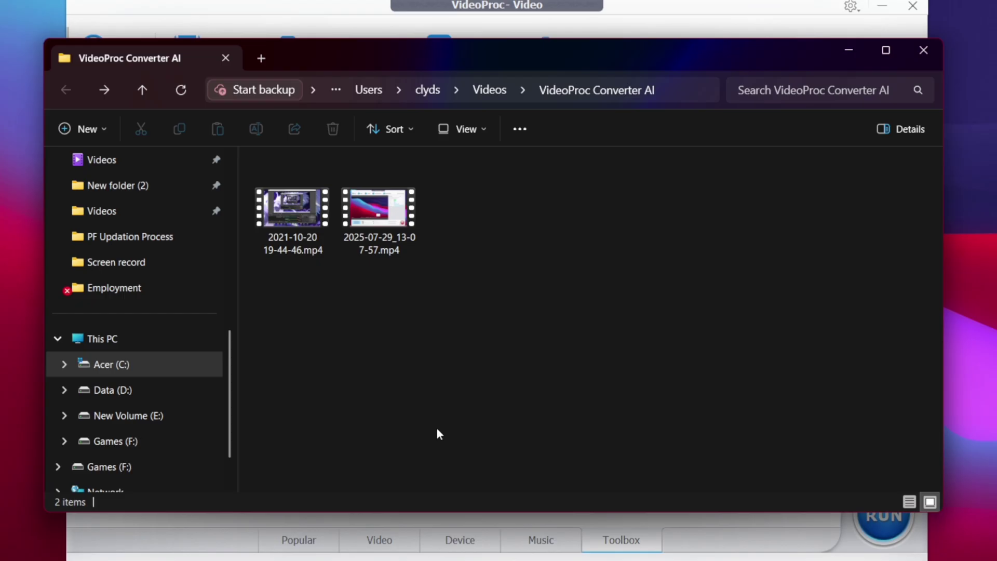
# Compare file properties: the compressed video is 518 MB versus the 755 MB original.
pyautogui.moveTo(321, 311); pyautogui.dragTo(286, 244)
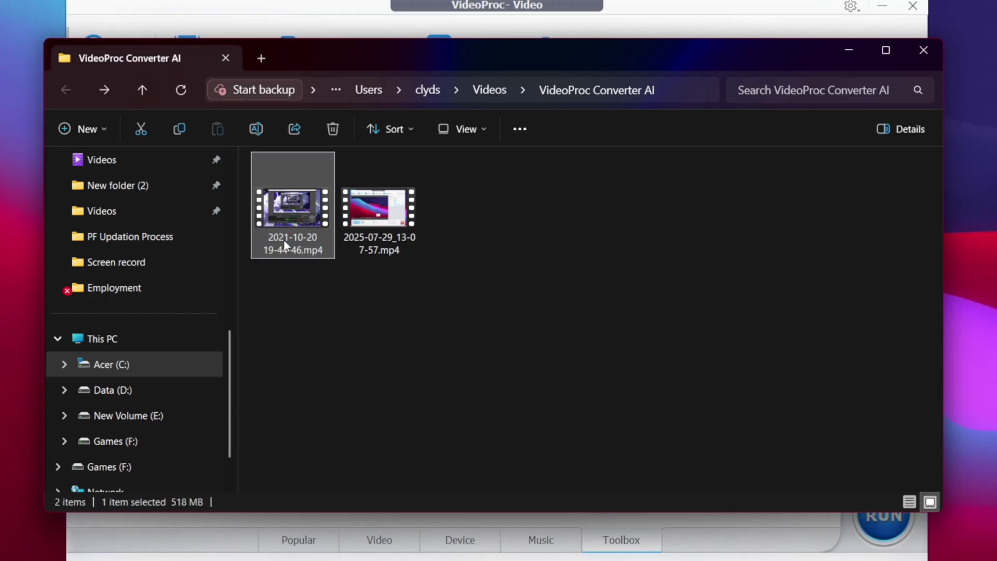
pyautogui.rightClick(290, 204)
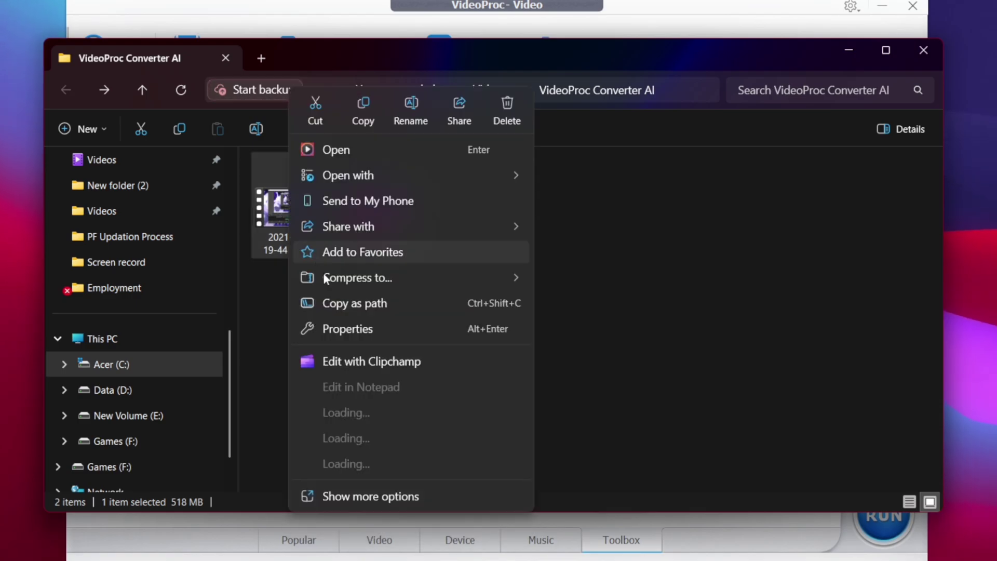
pyautogui.click(343, 330)
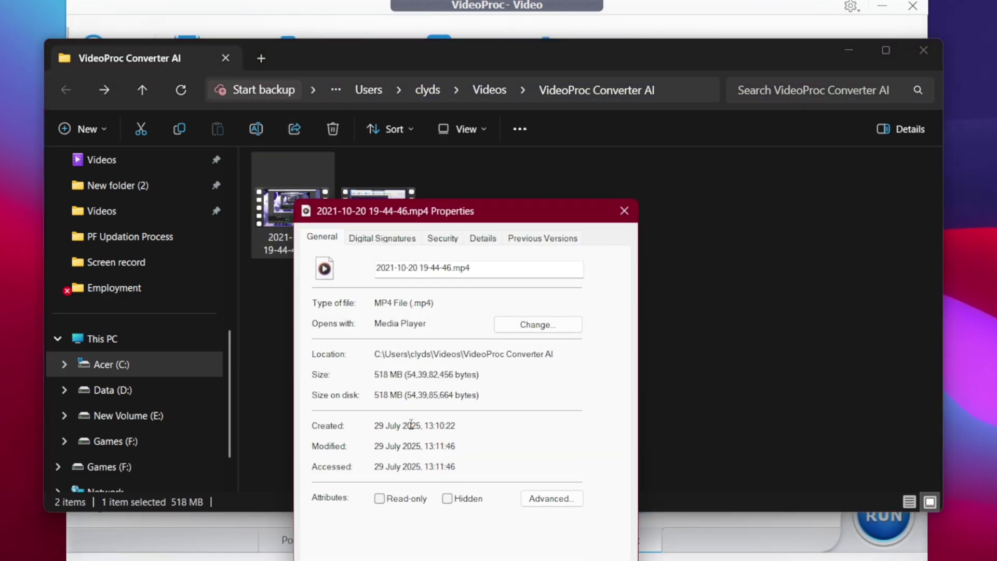
pyautogui.moveTo(413, 387); pyautogui.dragTo(375, 391)
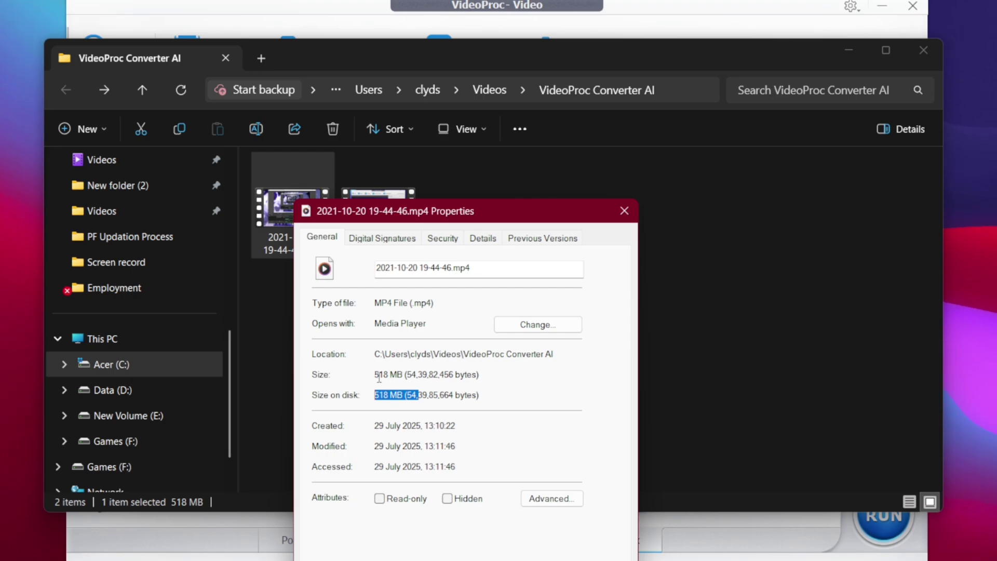
pyautogui.click(378, 375)
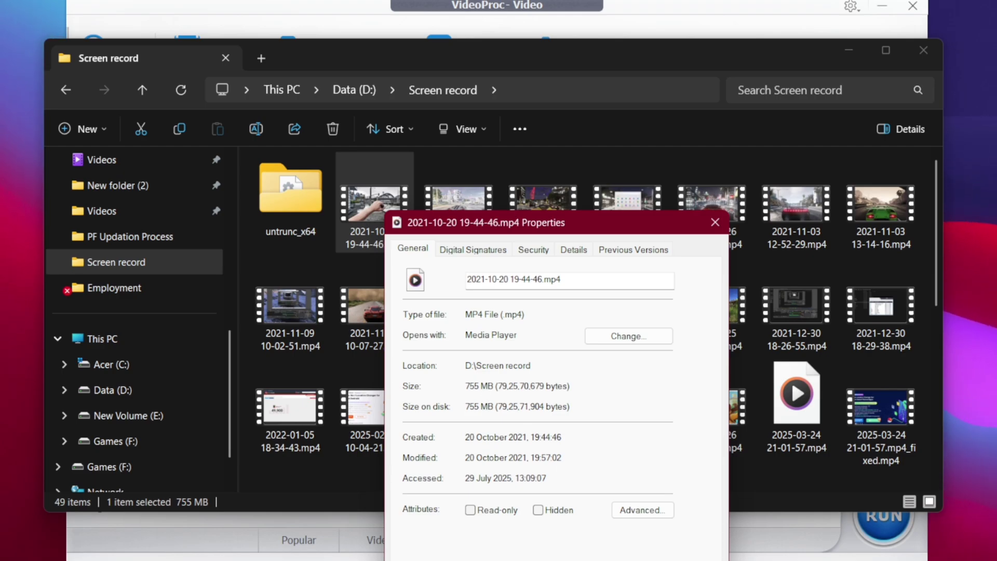
pyautogui.press('Escape')
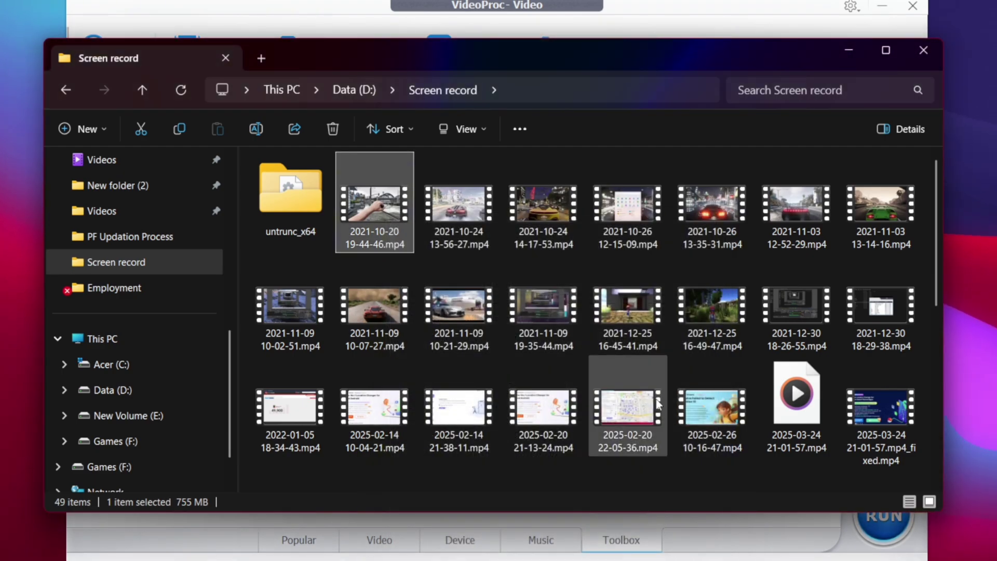
# Close File Explorer, page through the toolbox tools, and go back to VideoProc's home screen.
pyautogui.click(917, 57)
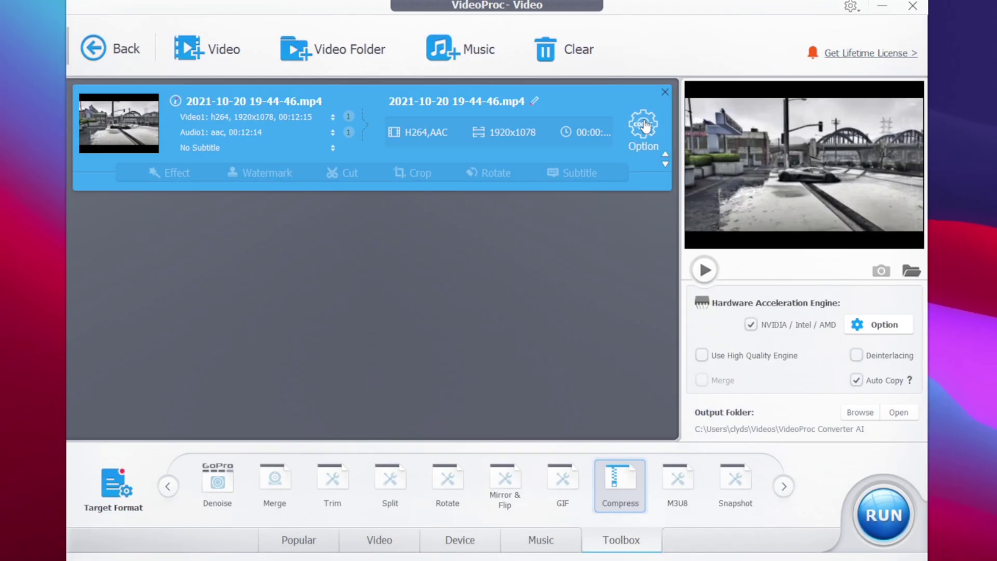
pyautogui.click(784, 486)
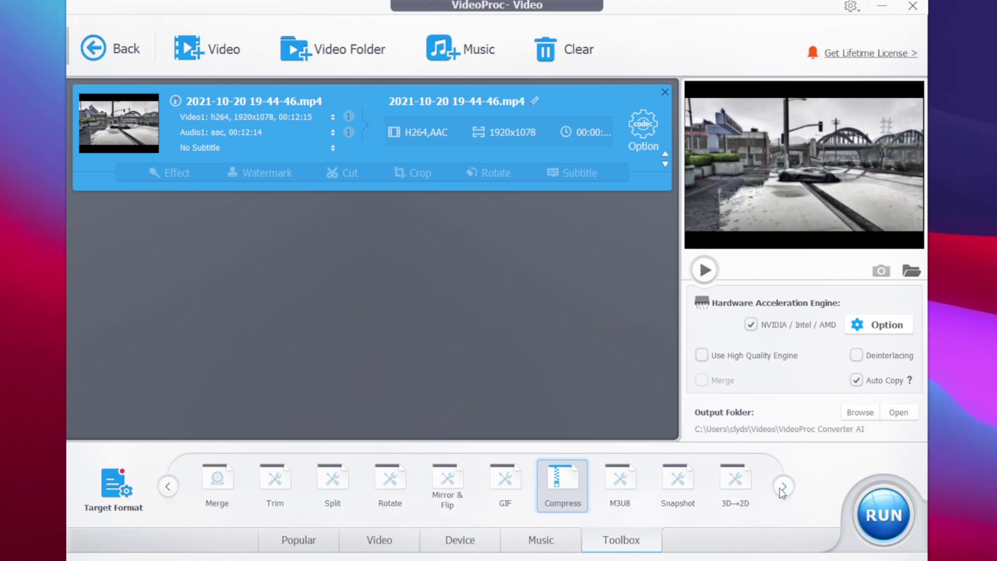
pyautogui.click(784, 487)
pyautogui.click(784, 486)
pyautogui.click(784, 487)
pyautogui.click(784, 486)
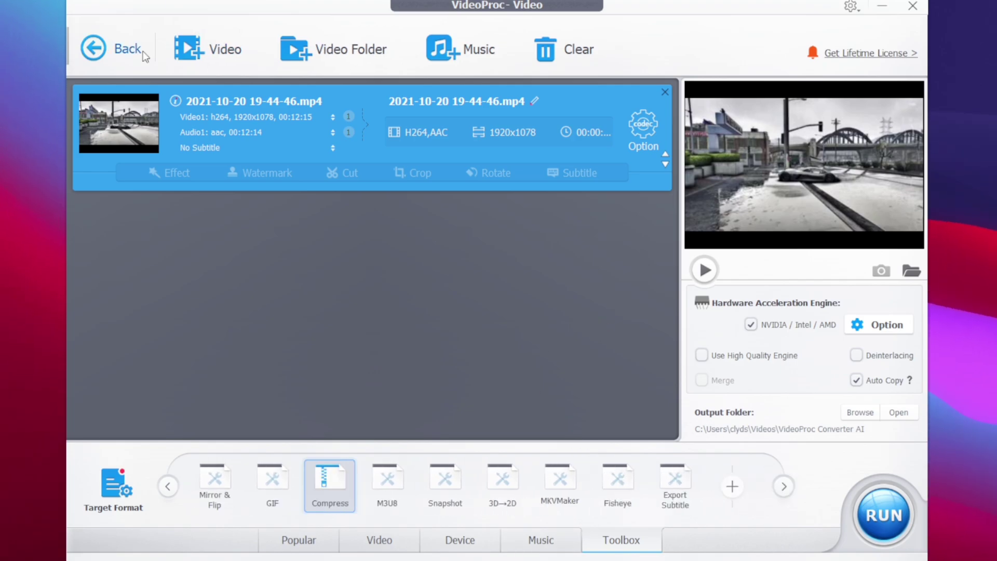
pyautogui.click(130, 50)
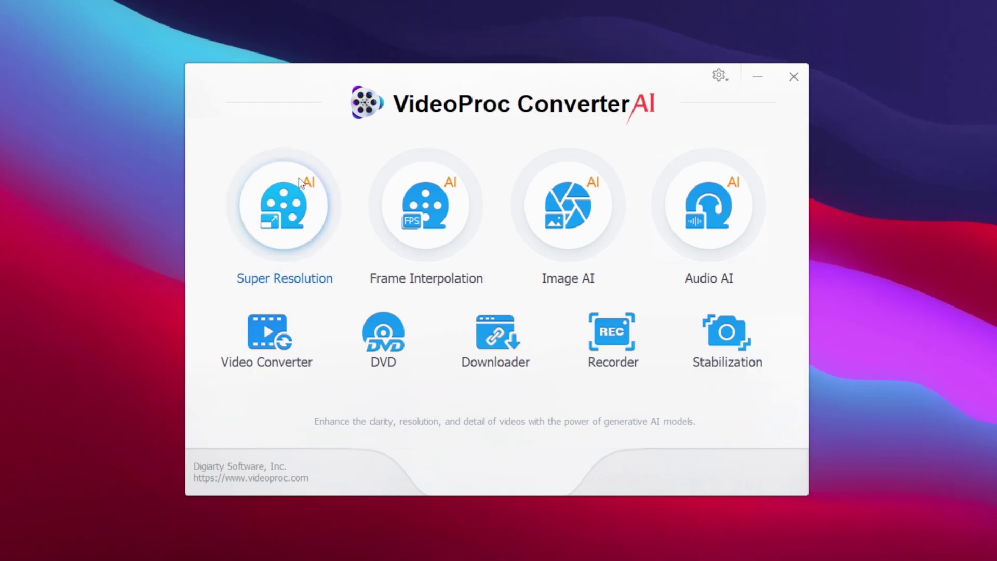
# Load the 854×480 clip VD4.mp4 into Super Resolution for a 2X upscale to 1708×960.
pyautogui.click(274, 214)
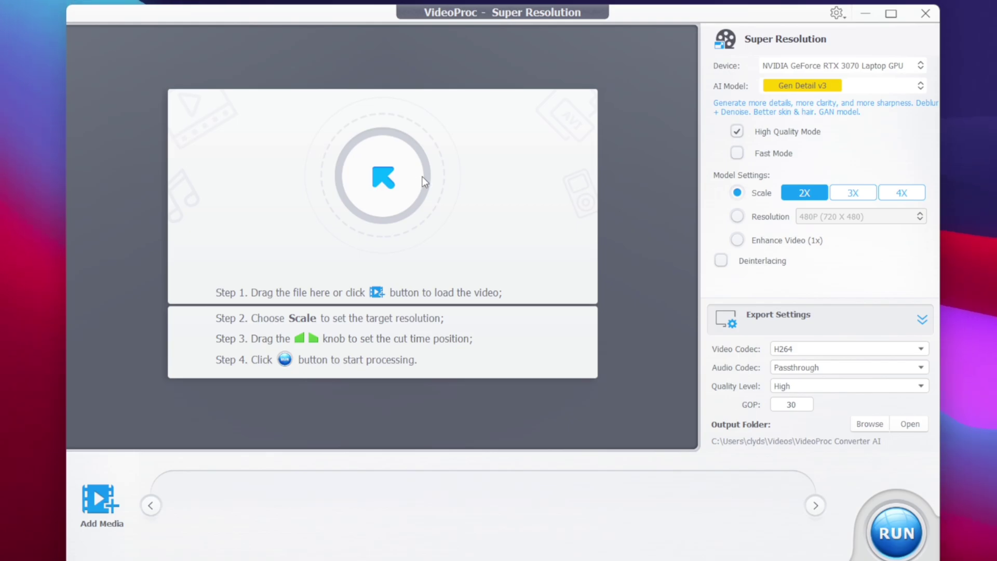
pyautogui.click(384, 178)
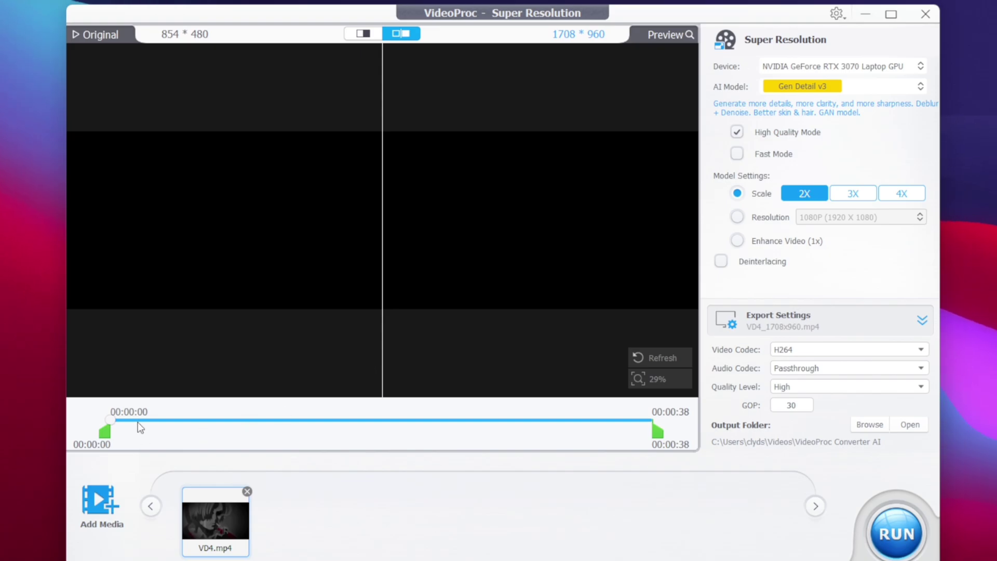
# Generate and zoom Gen Detail v3 previews of VD4.mp4, comparing original and upscaled detail up to 00:00:26.
pyautogui.click(155, 419)
pyautogui.scroll(5, 421, 283)
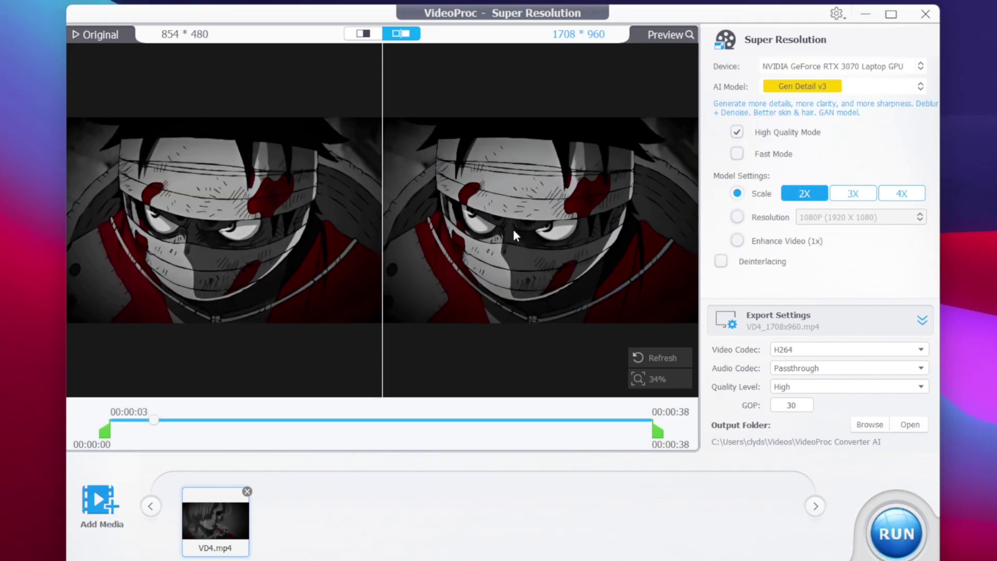
pyautogui.scroll(5, 463, 269)
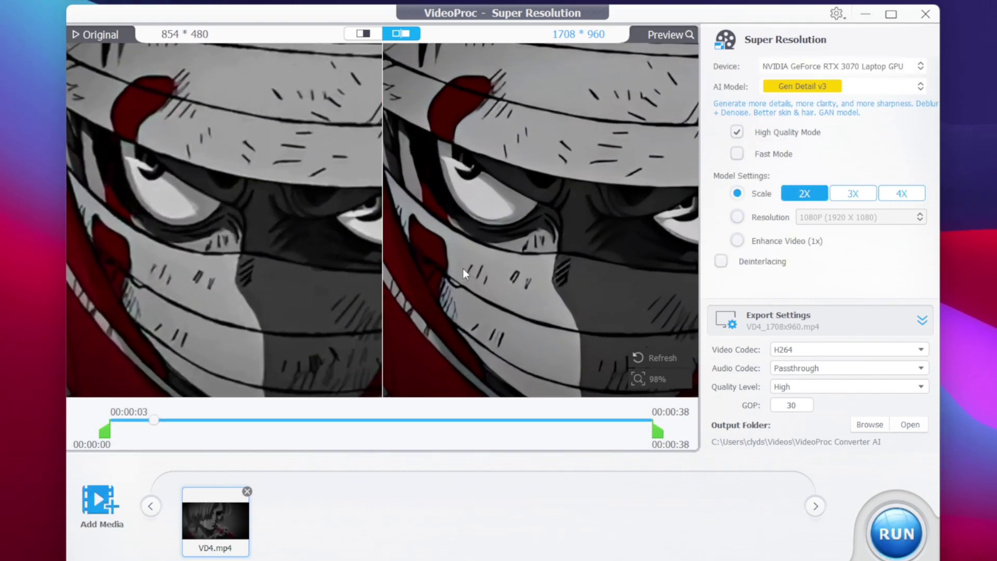
pyautogui.moveTo(222, 229); pyautogui.dragTo(188, 233)
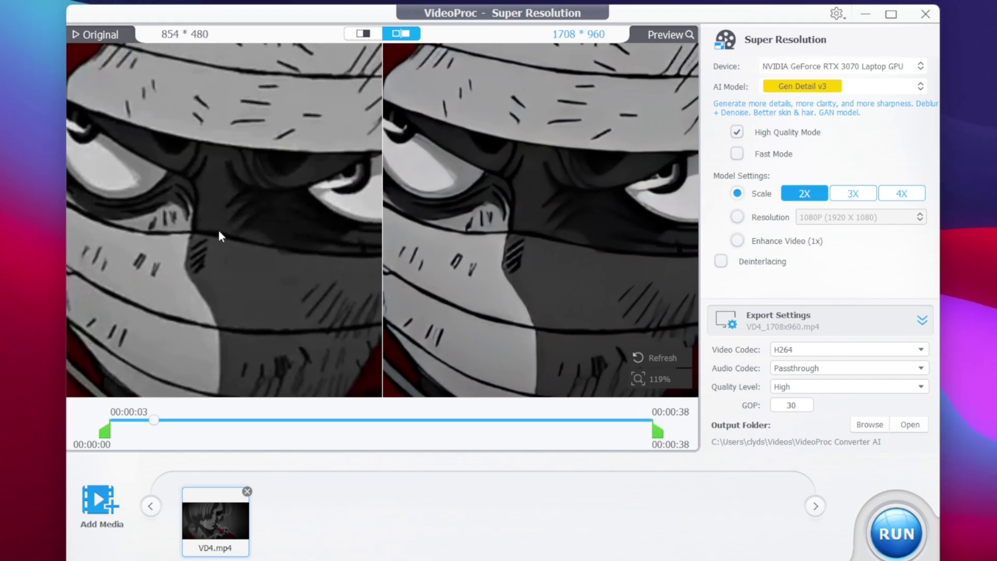
pyautogui.click(592, 420)
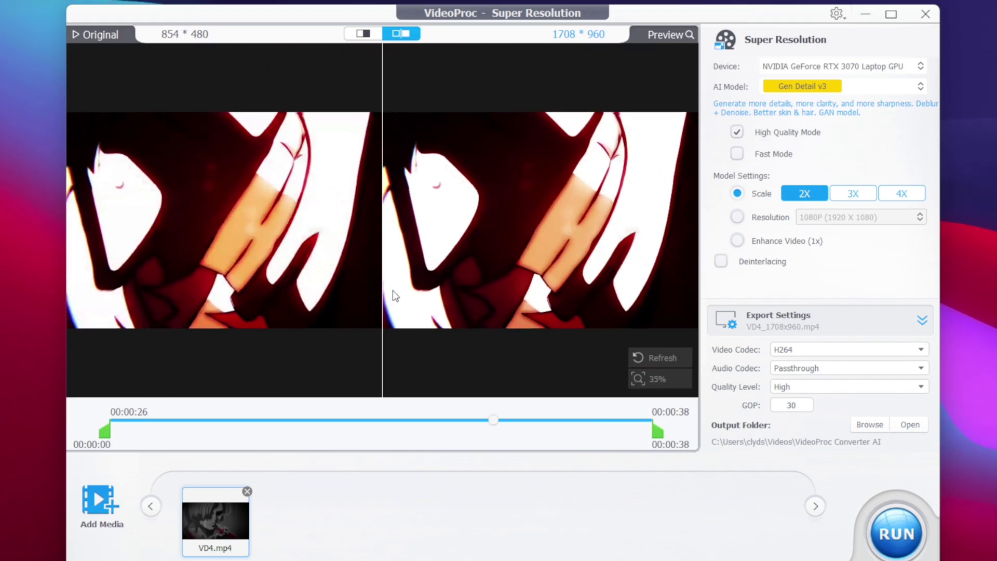
pyautogui.scroll(2, 523, 275)
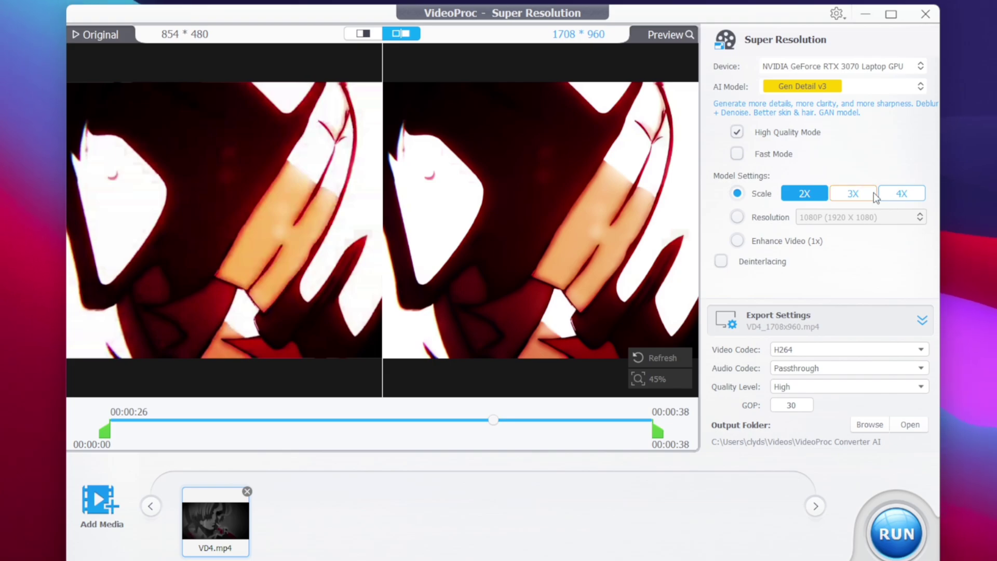
# Raise the anime clip upscale to 4X (3416×1920), compare a zoomed frame, and start the export.
pyautogui.click(893, 194)
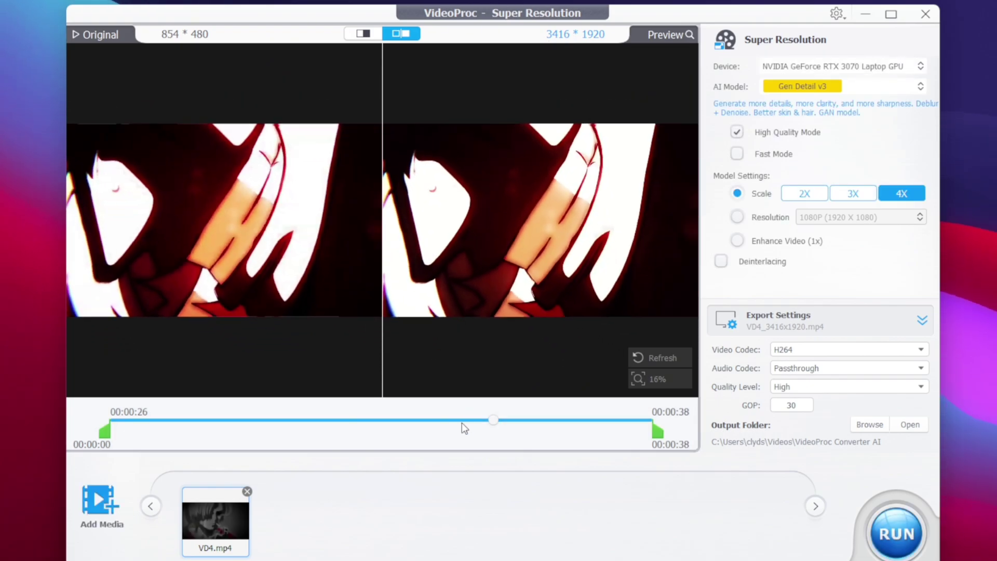
pyautogui.click(461, 421)
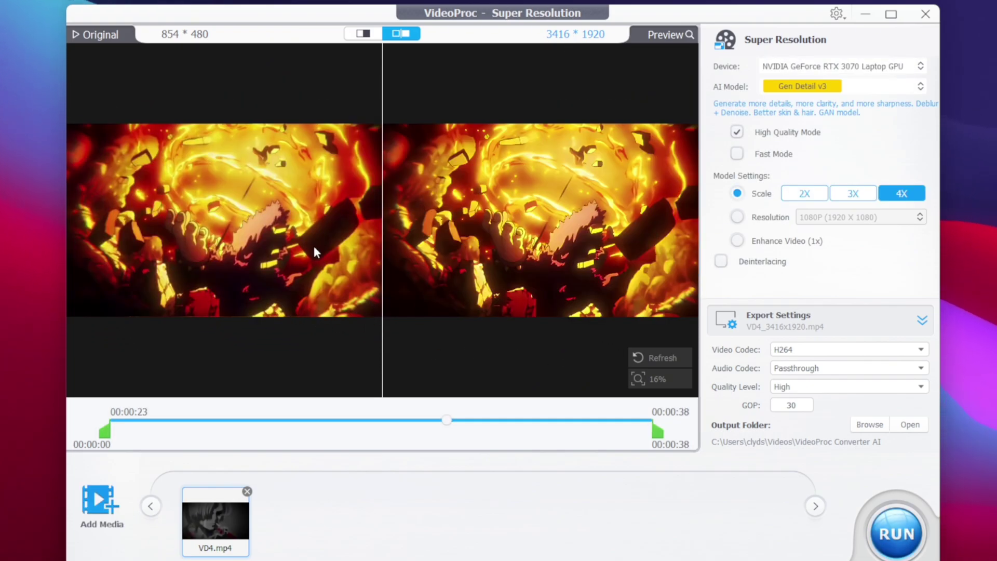
pyautogui.scroll(4, 260, 230)
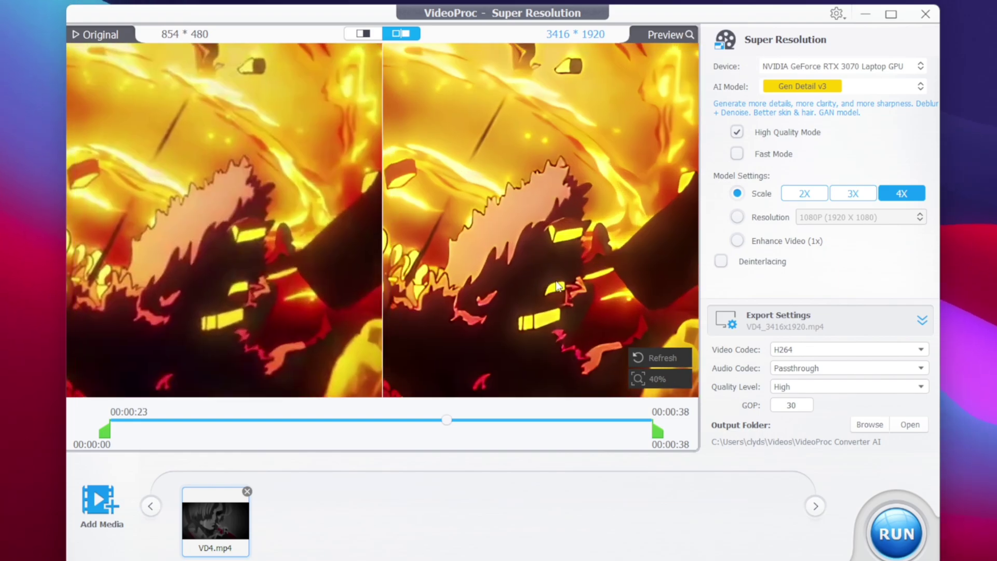
pyautogui.moveTo(557, 287); pyautogui.dragTo(320, 249)
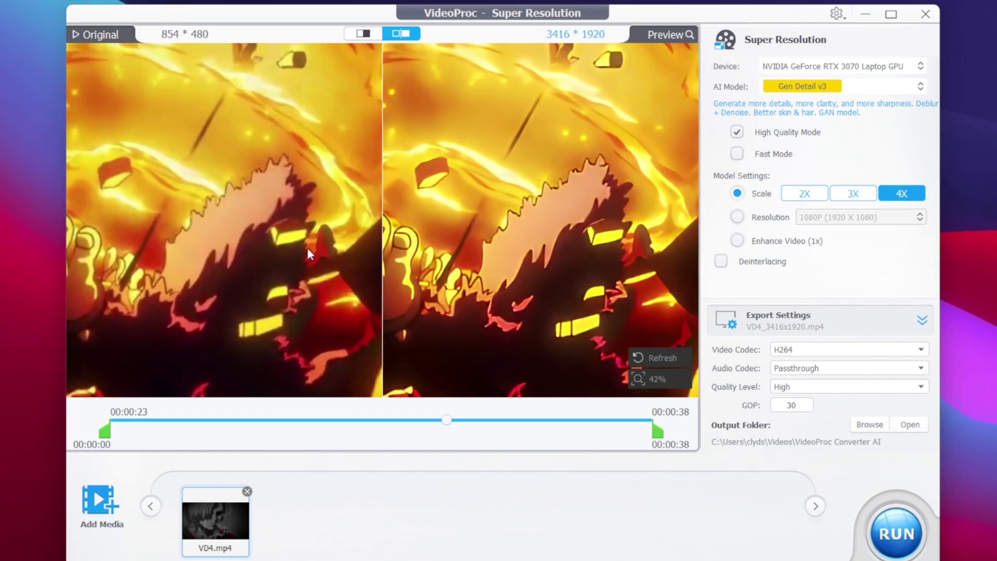
pyautogui.scroll(-1, 309, 243)
pyautogui.scroll(-1, 509, 217)
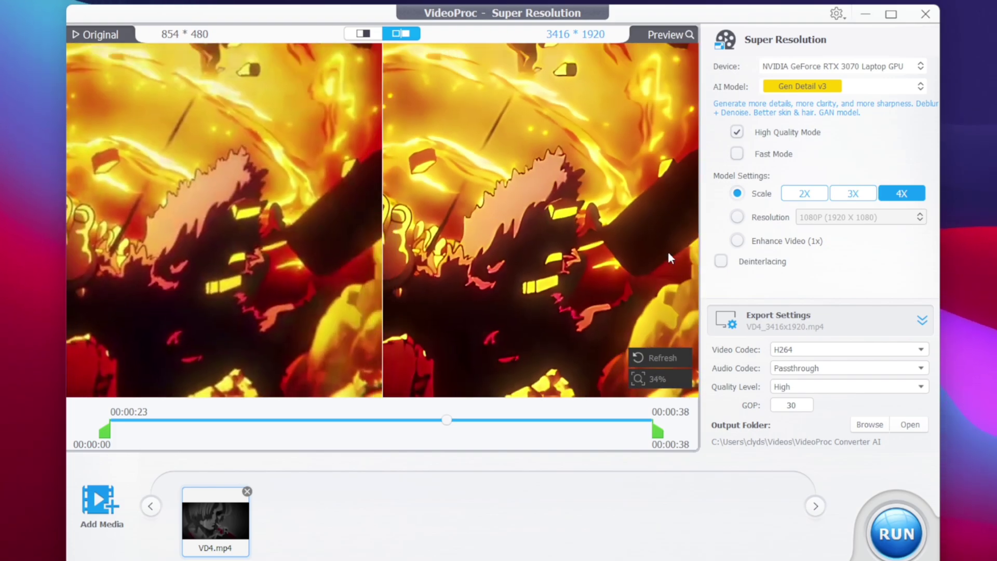
pyautogui.click(904, 535)
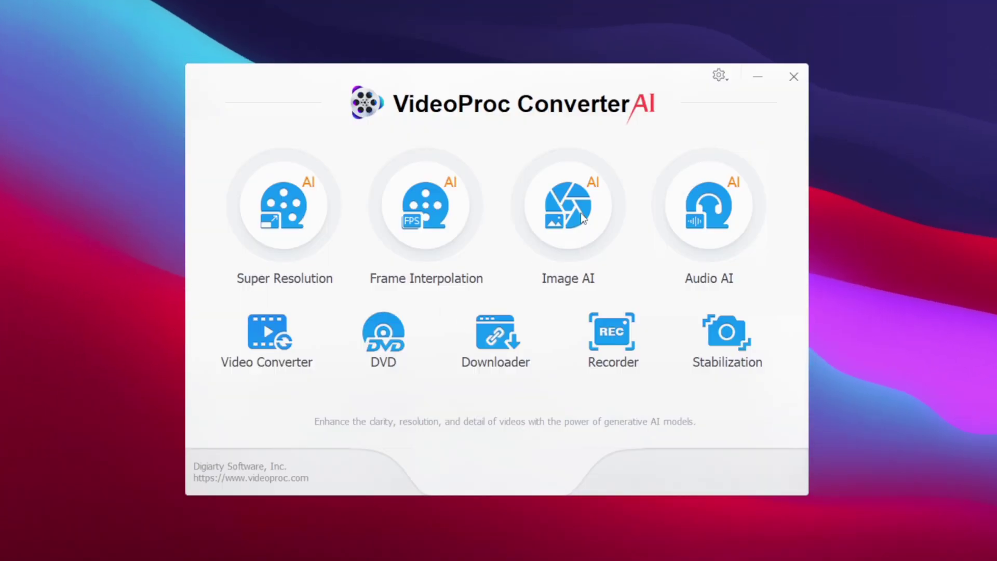
# Load the 1920×1080 Dubai skyline photo into Image AI for a 3840×2160 preview.
pyautogui.click(574, 206)
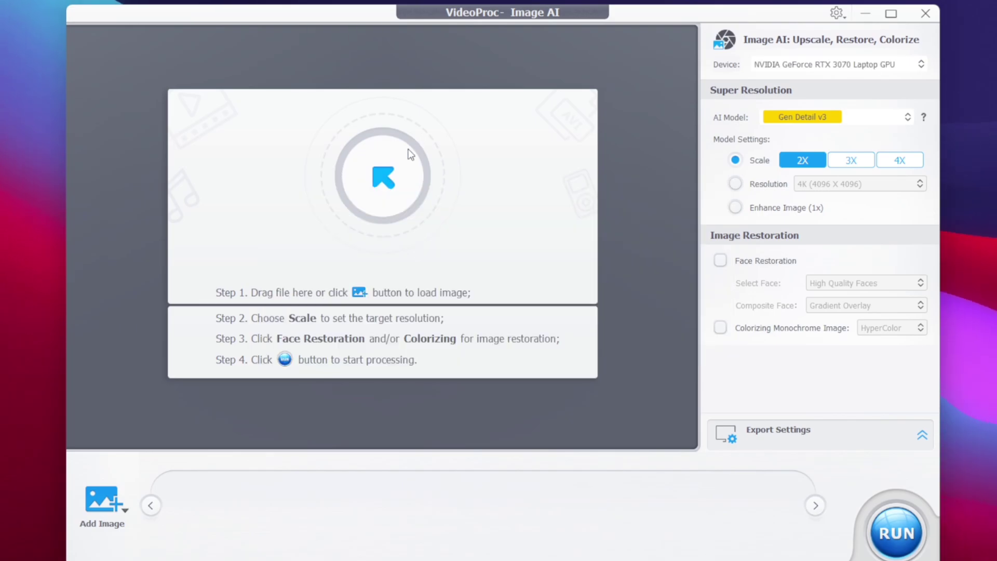
pyautogui.click(461, 210)
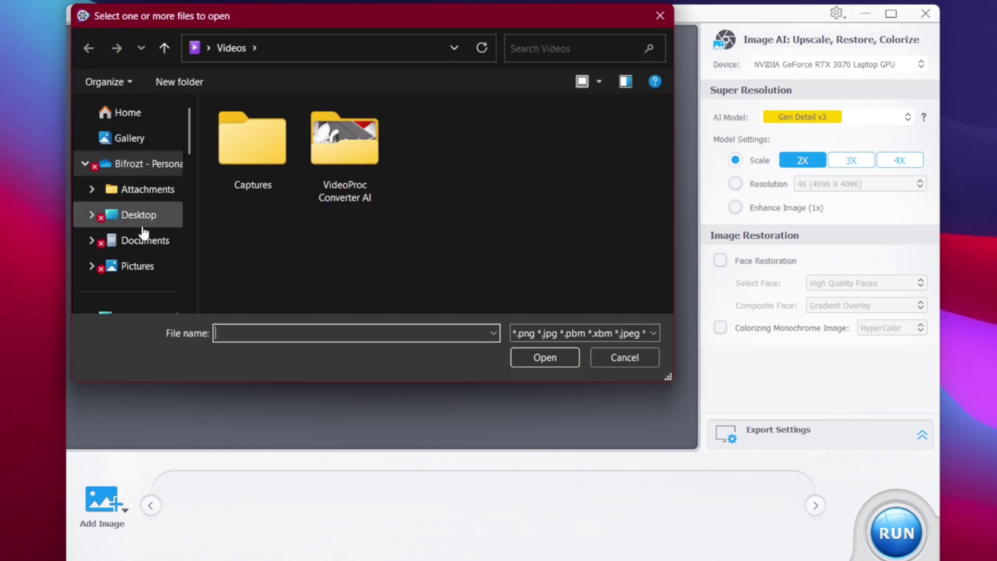
pyautogui.doubleClick(413, 247)
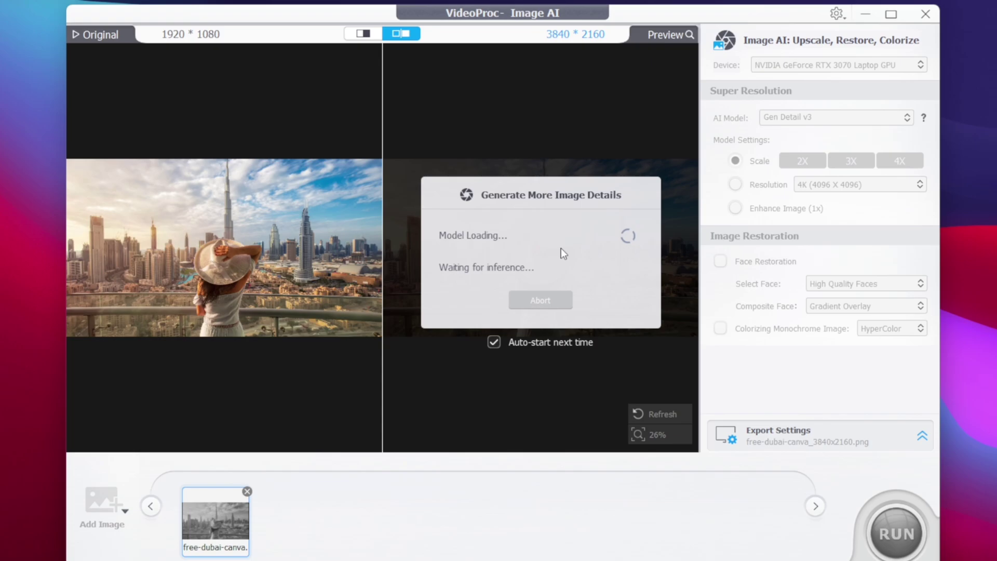
# Zoom into the Dubai comparison across the tower blocks, pool, hat and bow, then list AI models.
pyautogui.scroll(5, 431, 264)
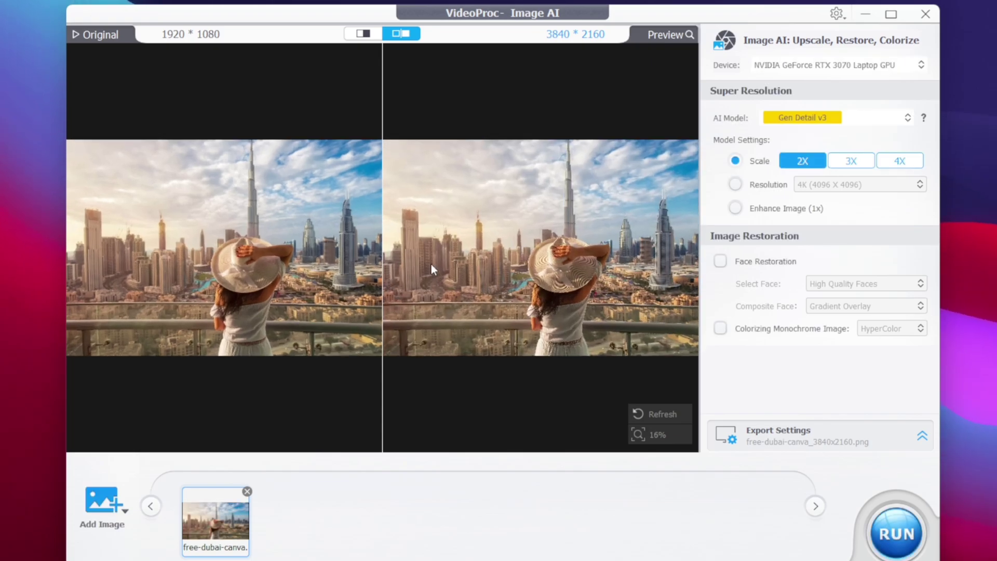
pyautogui.scroll(8, 460, 259)
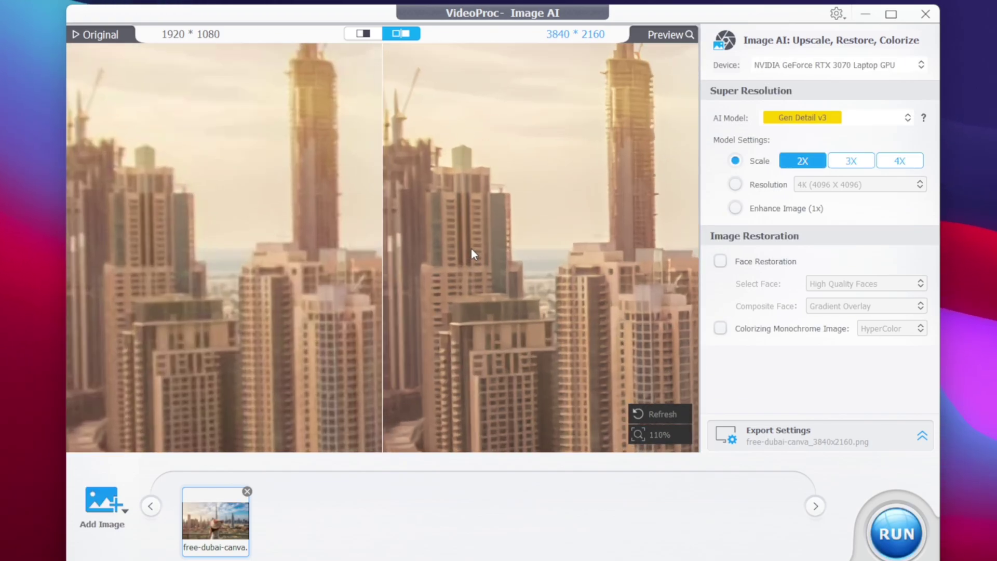
pyautogui.moveTo(491, 266); pyautogui.dragTo(420, 154)
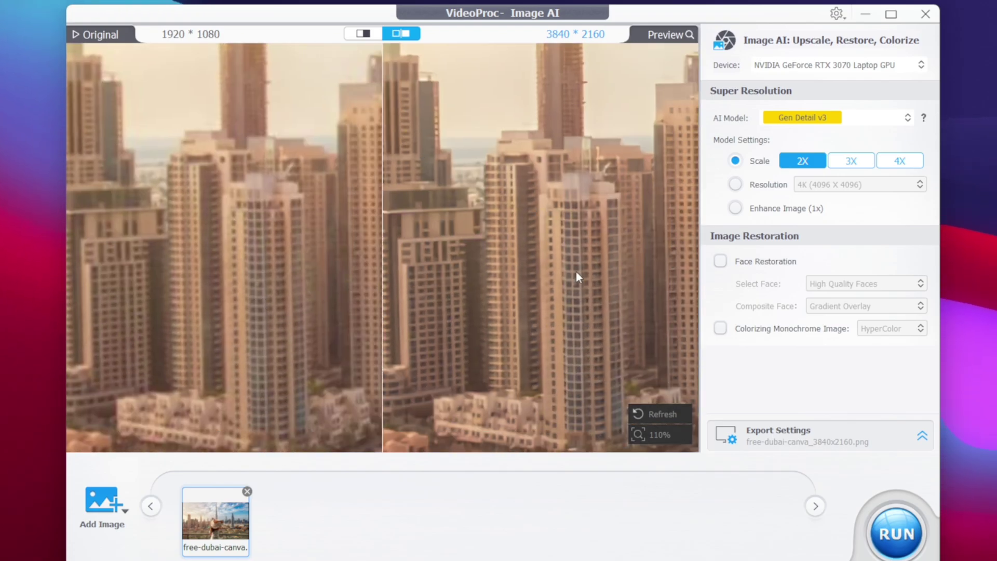
pyautogui.moveTo(576, 258); pyautogui.dragTo(291, 258)
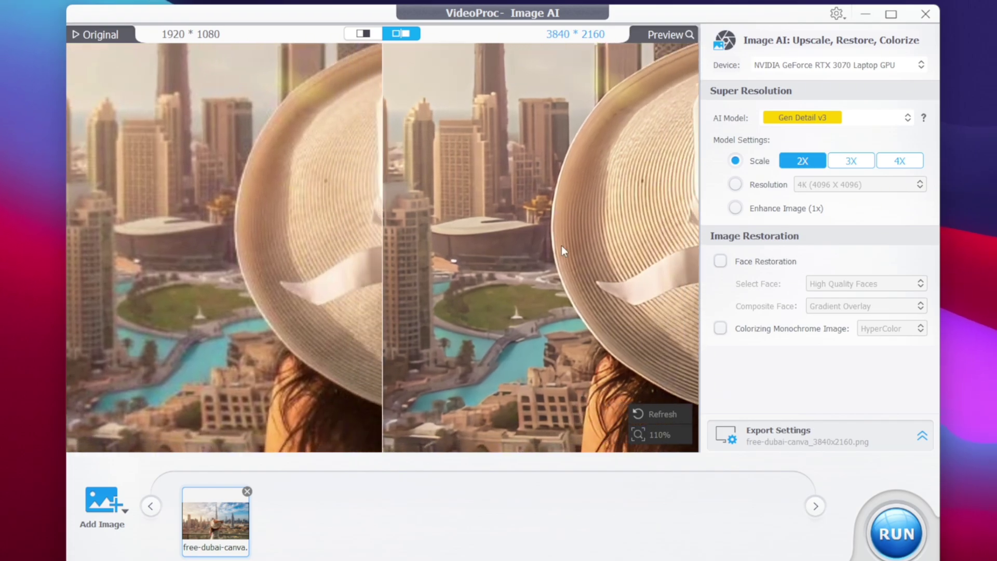
pyautogui.moveTo(562, 245)
pyautogui.mouseDown()
pyautogui.moveTo(573, 236)
pyautogui.moveTo(590, 245)
pyautogui.moveTo(551, 239)
pyautogui.mouseUp()
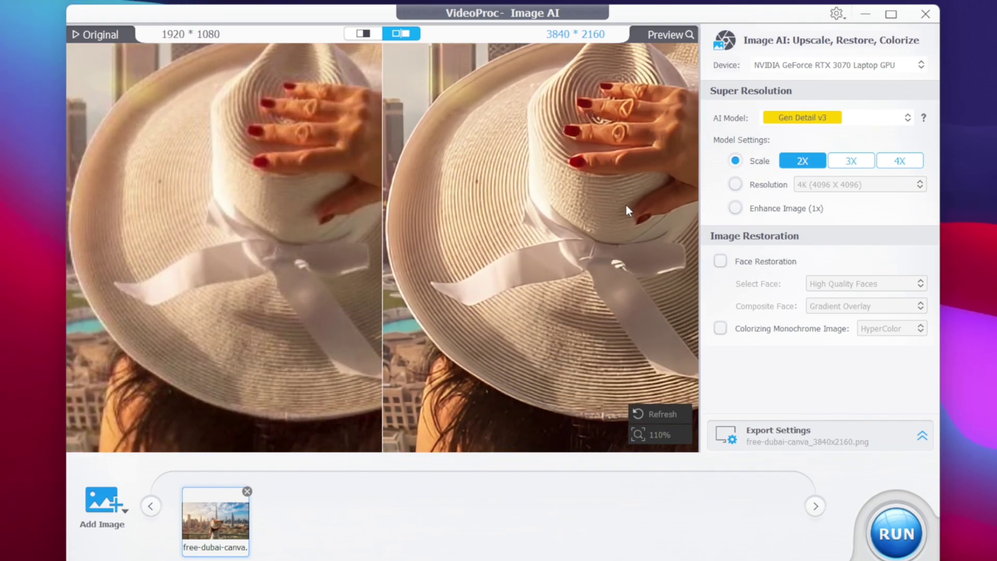
pyautogui.scroll(-5, 619, 190)
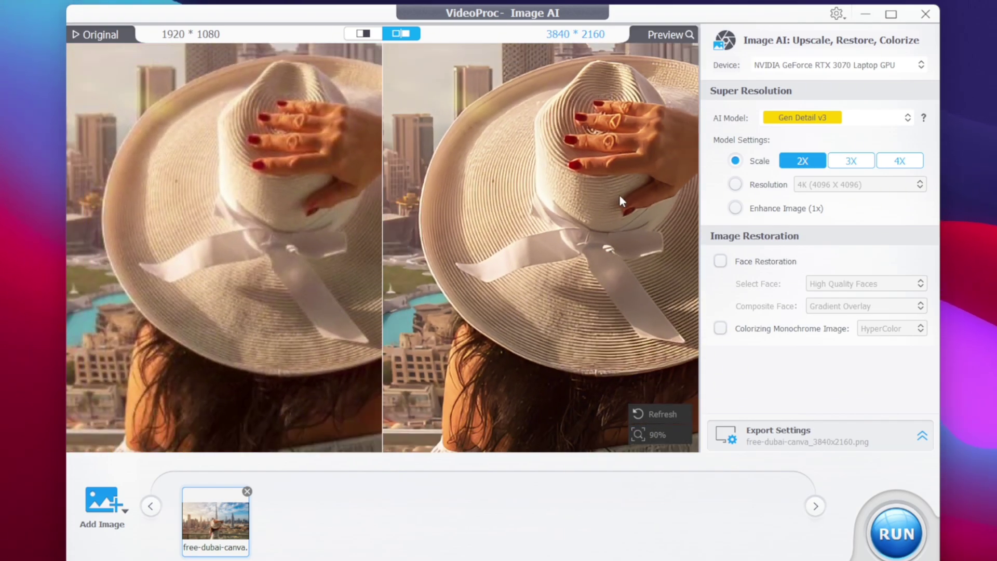
pyautogui.click(844, 119)
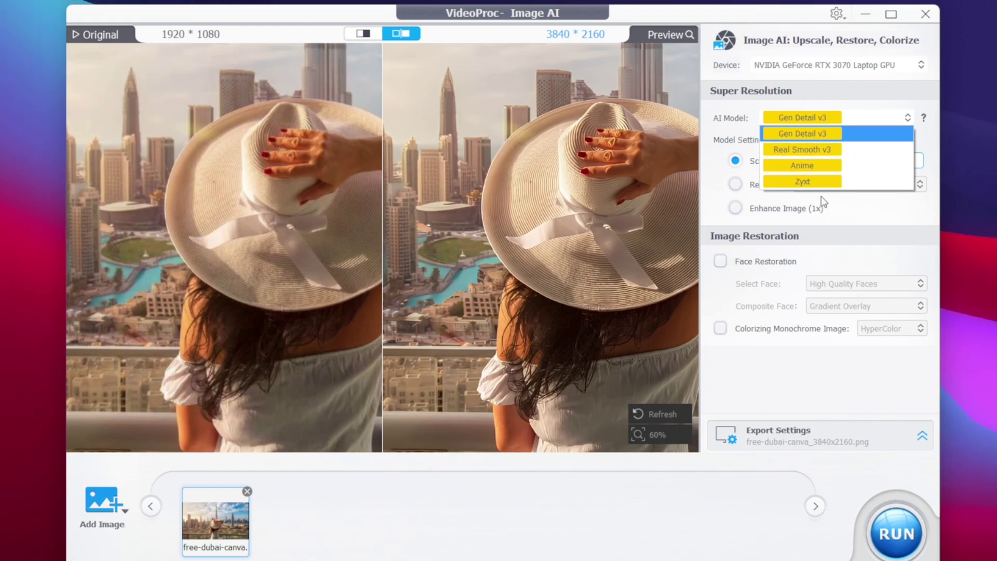
# Keep Gen Detail v3, switch to 4K resolution (4096×2304), and inspect the arm and hat closely.
pyautogui.click(861, 209)
pyautogui.click(736, 185)
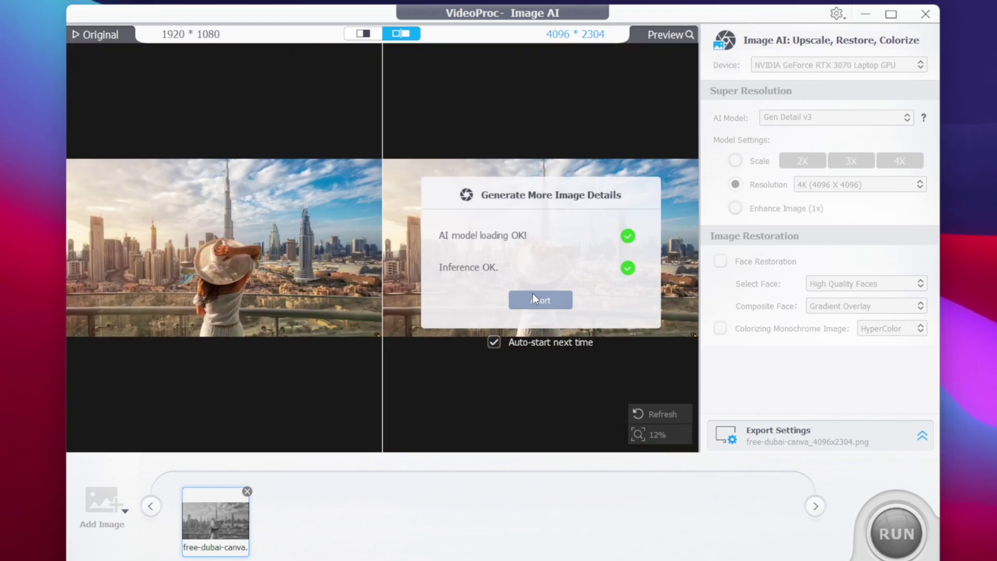
pyautogui.scroll(5, 543, 271)
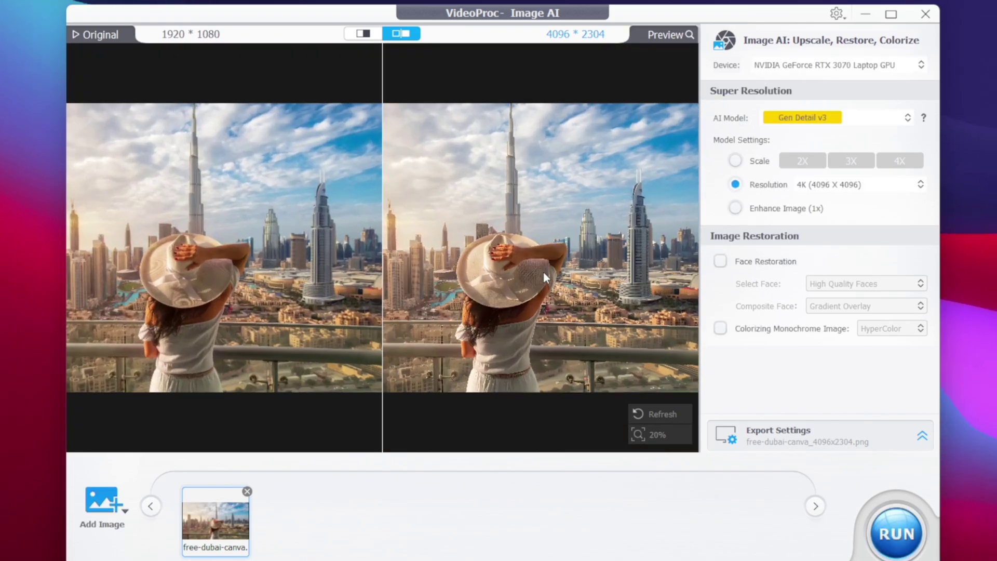
pyautogui.scroll(4, 559, 258)
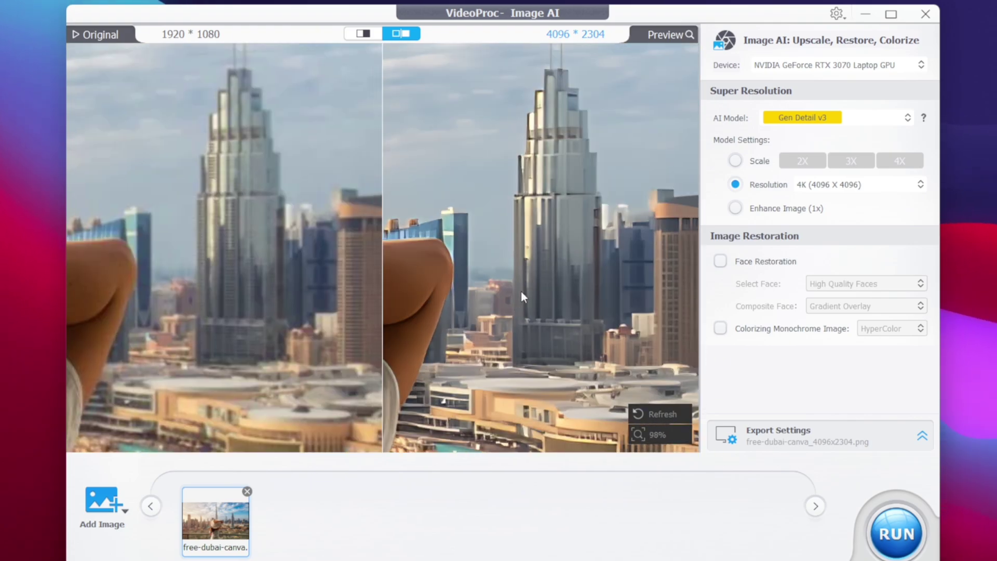
pyautogui.moveTo(522, 291); pyautogui.dragTo(521, 205)
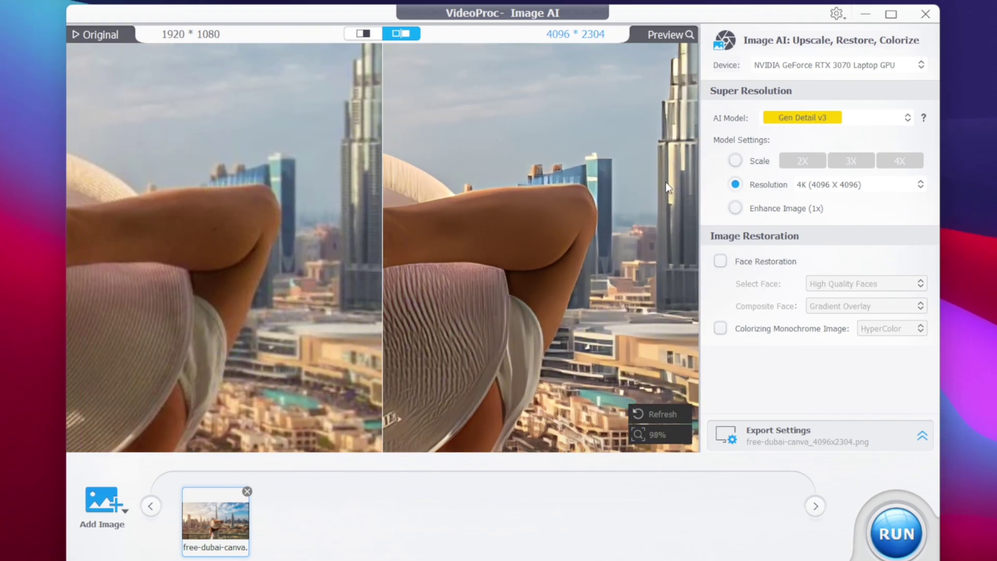
pyautogui.moveTo(509, 316); pyautogui.dragTo(509, 395)
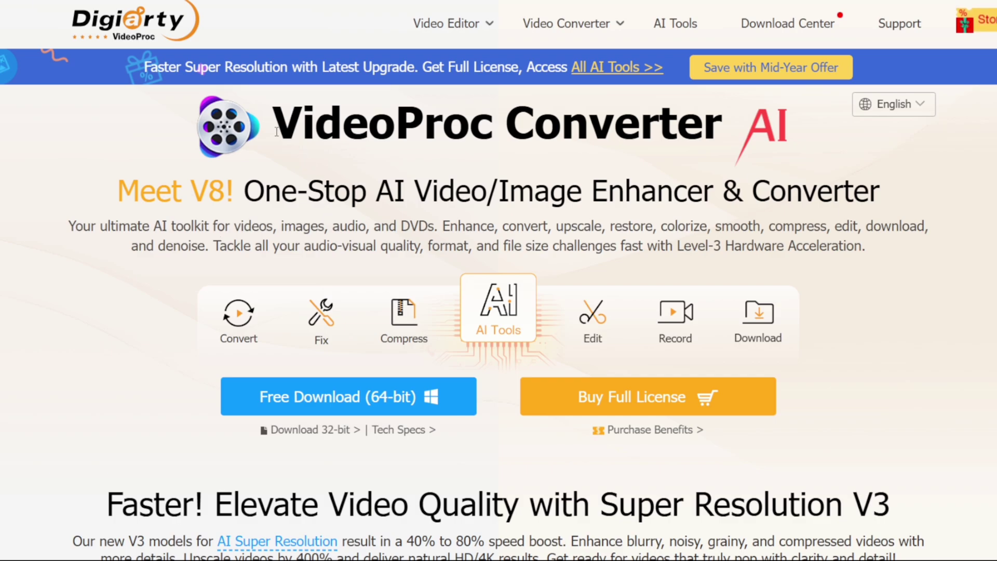
pyautogui.moveTo(272, 158); pyautogui.dragTo(696, 171)
pyautogui.click(708, 174)
pyautogui.scroll(-5, 378, 308)
pyautogui.scroll(-10, 378, 308)
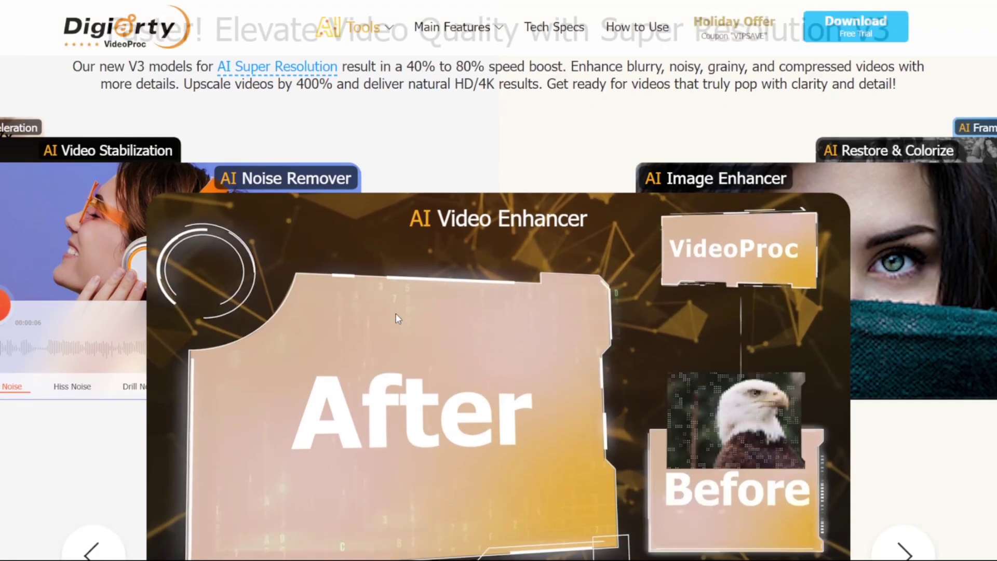
pyautogui.scroll(-15, 567, 322)
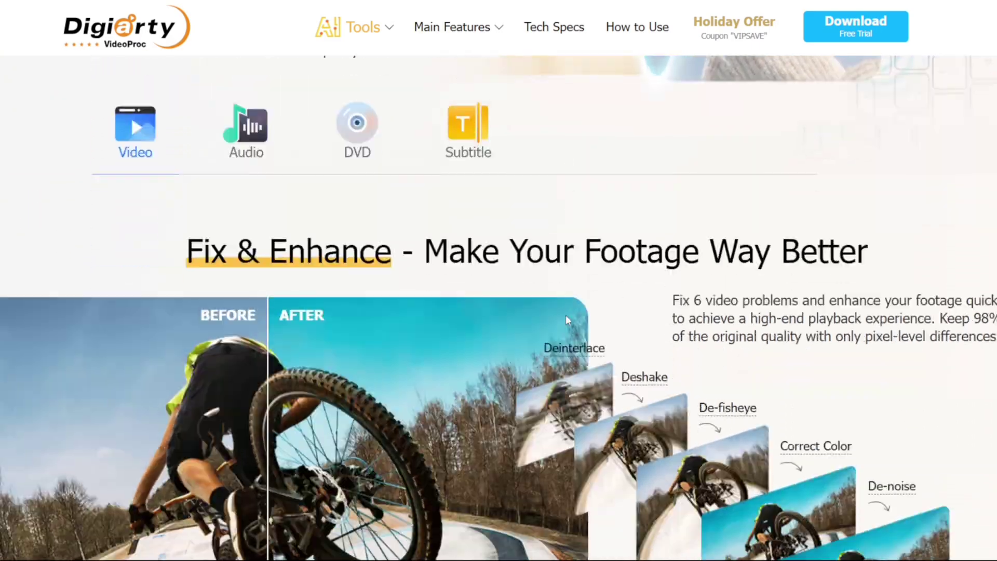
pyautogui.scroll(-4, 565, 323)
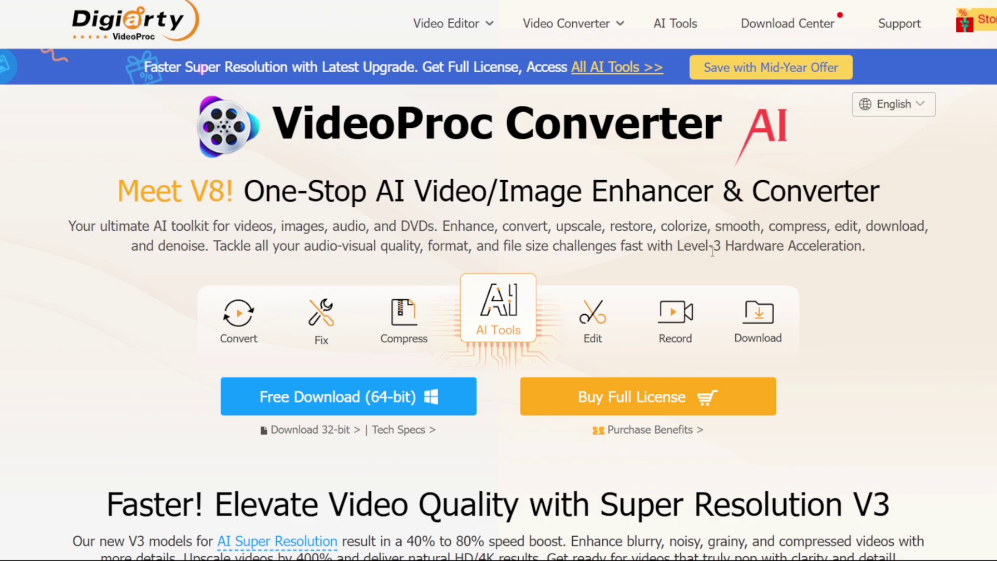
pyautogui.scroll(-5, 368, 137)
pyautogui.scroll(5, 679, 249)
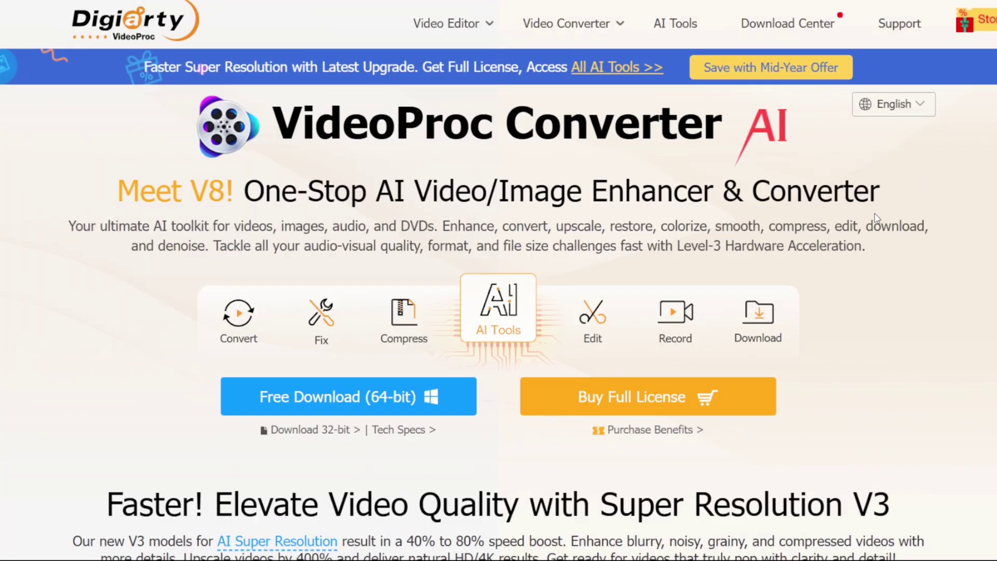